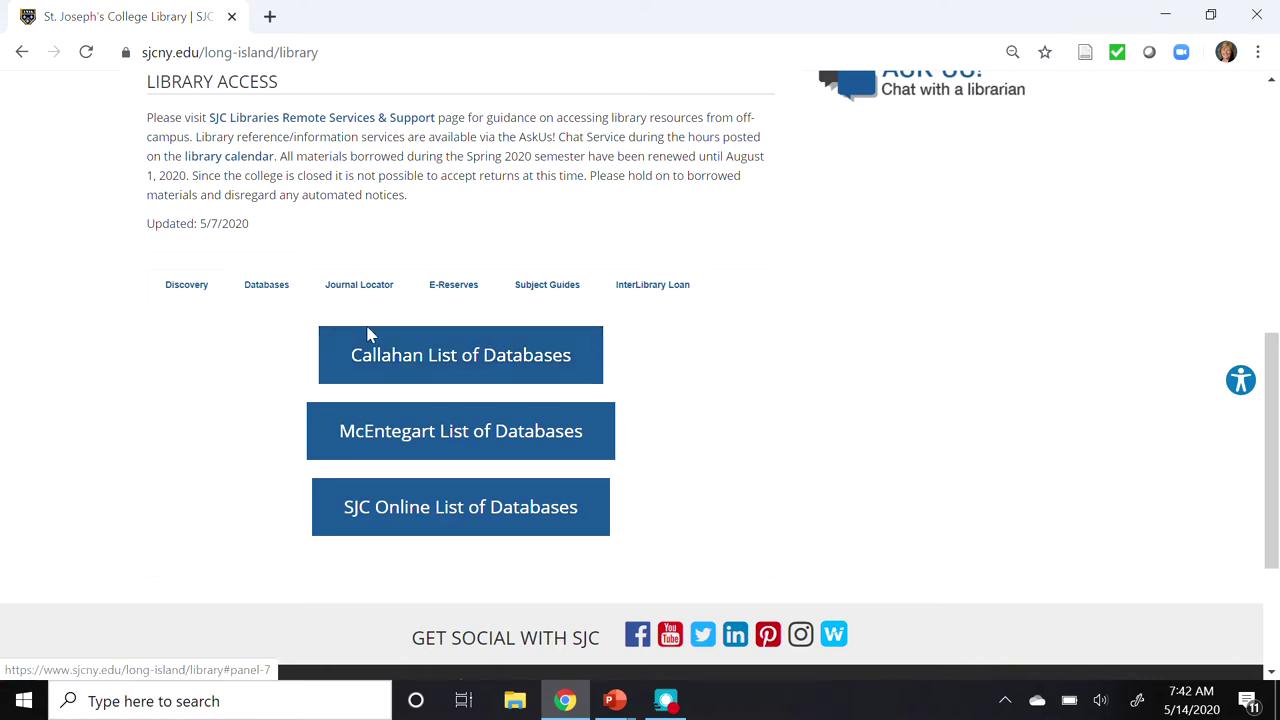
# Step: Open the Callahan list of databases filtered to the letter E and scroll to Education Database (ProQuest)
pyautogui.click(291, 301)
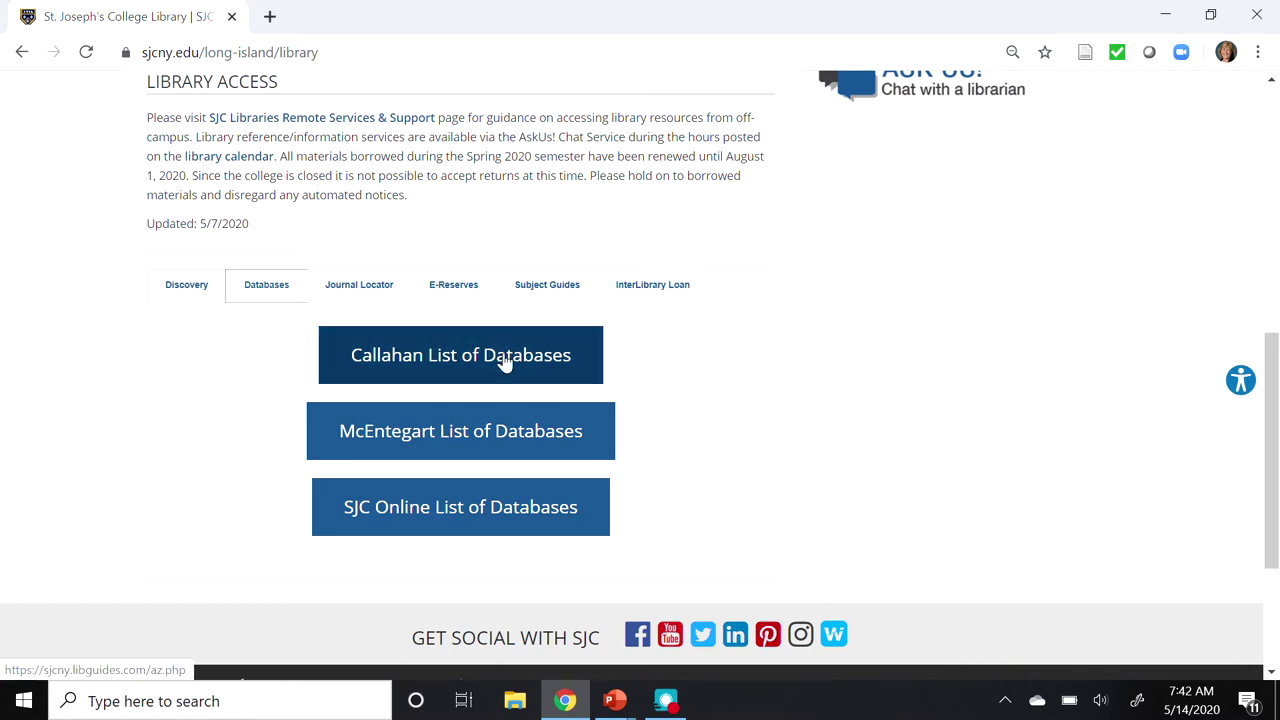
pyautogui.click(447, 371)
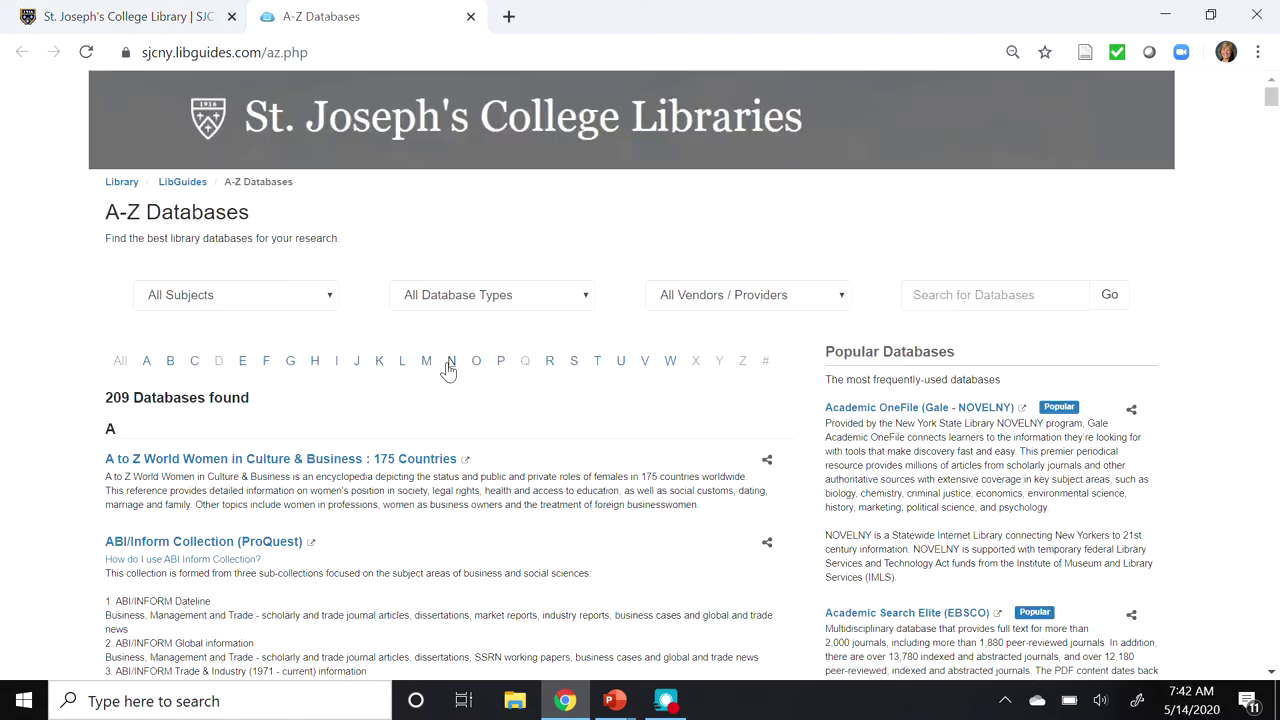
pyautogui.click(241, 366)
pyautogui.scroll(-3, 241, 366)
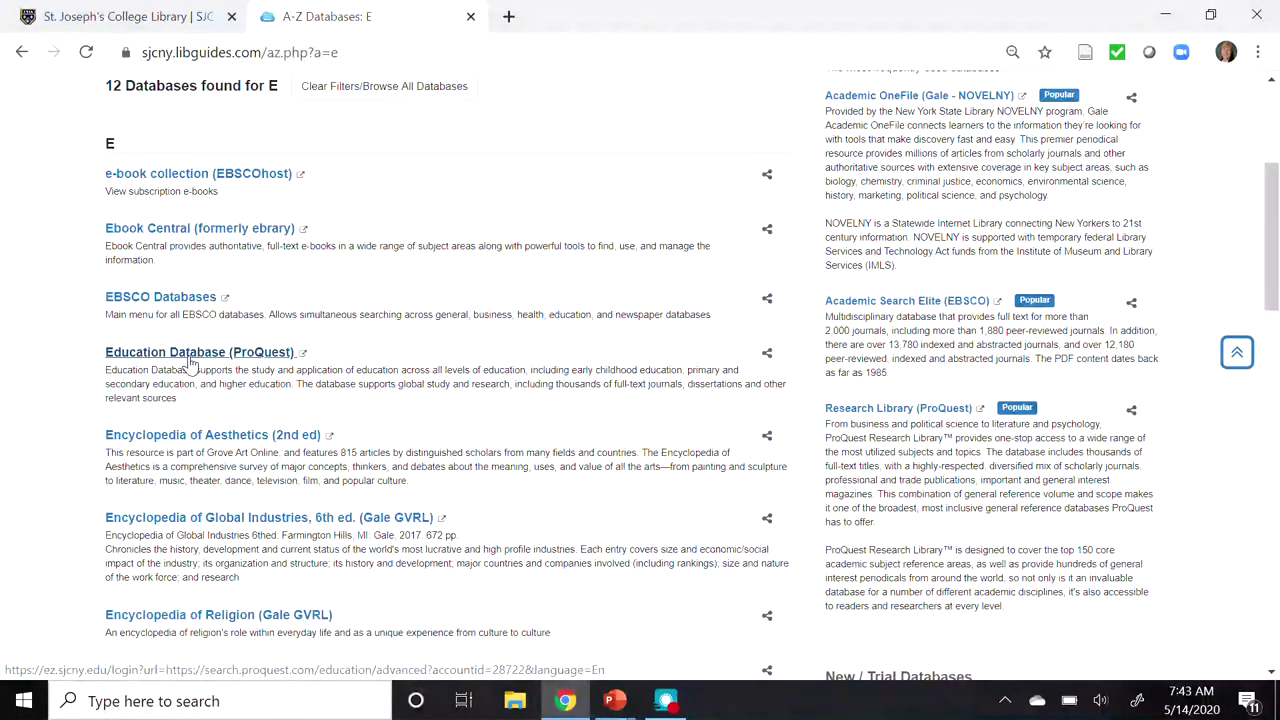
# Step: Open Education Database (ProQuest) and log on with the saved username and the account password
pyautogui.click(187, 357)
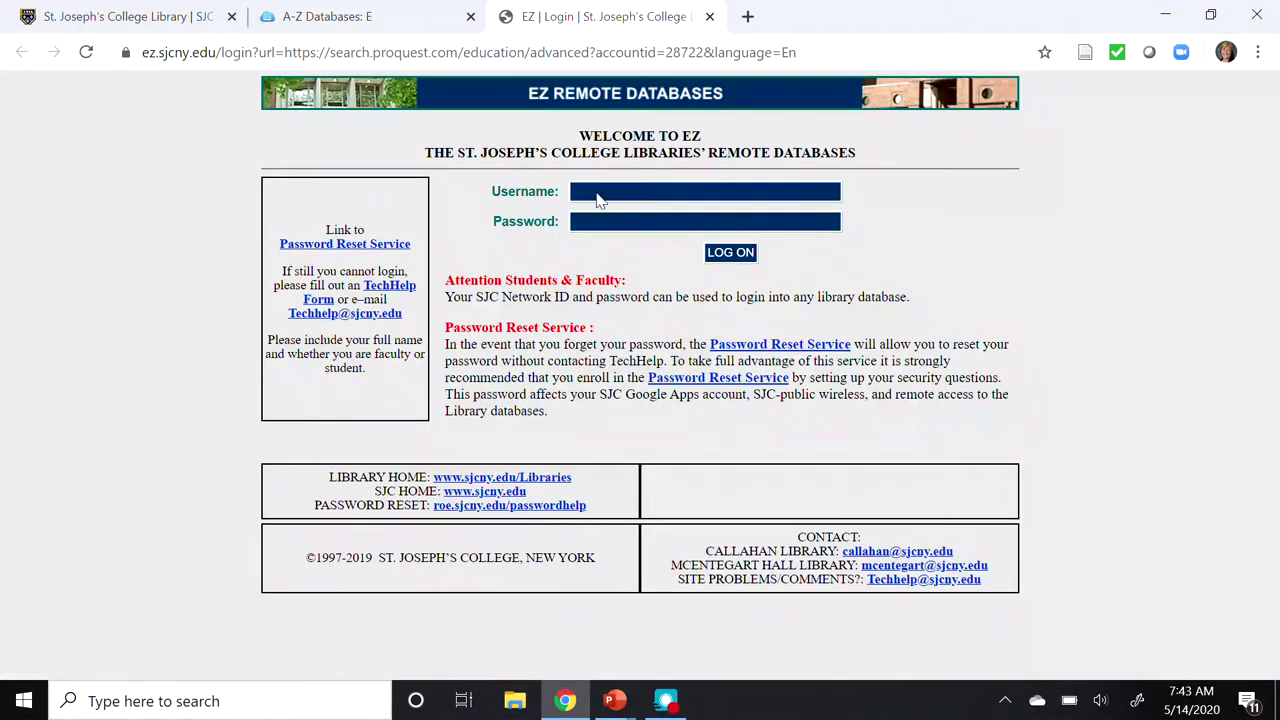
pyautogui.click(629, 191)
pyautogui.click(628, 228)
pyautogui.click(627, 222)
pyautogui.write('••••••••••')
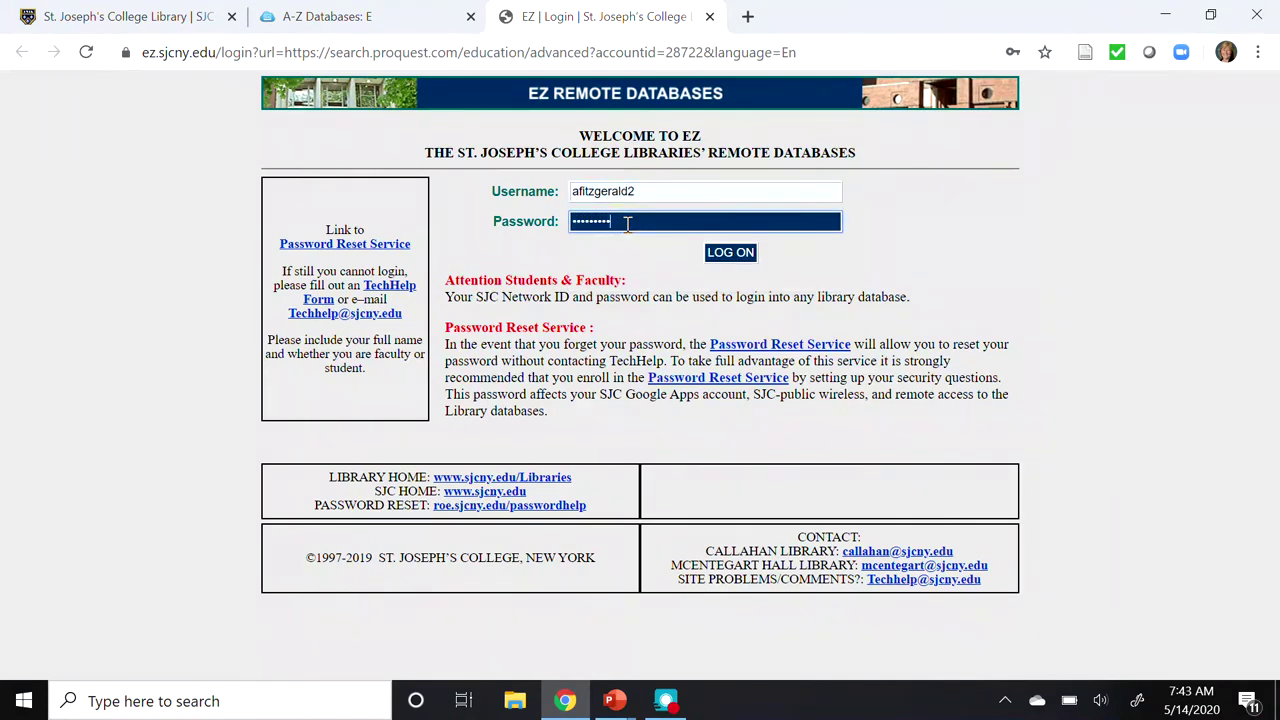
pyautogui.click(738, 254)
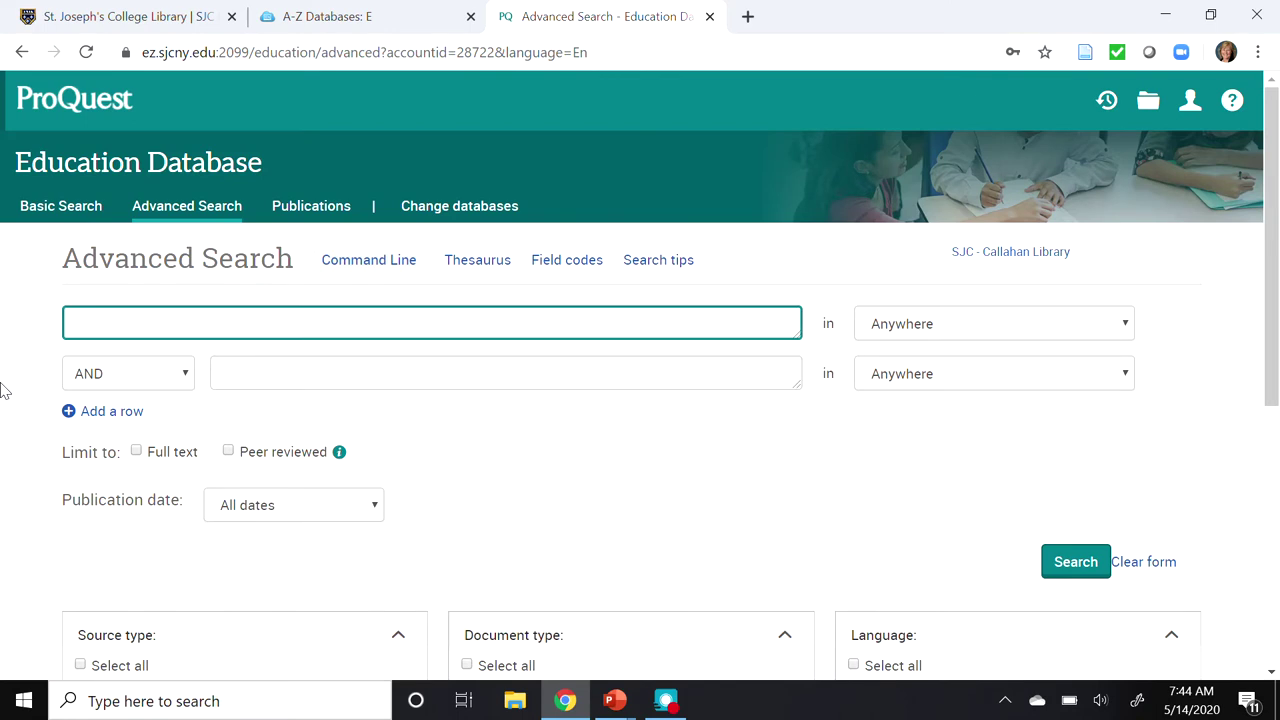
# Step: Enter "early childhood special education" in quotes in the first search box and play in the second
pyautogui.write('early')
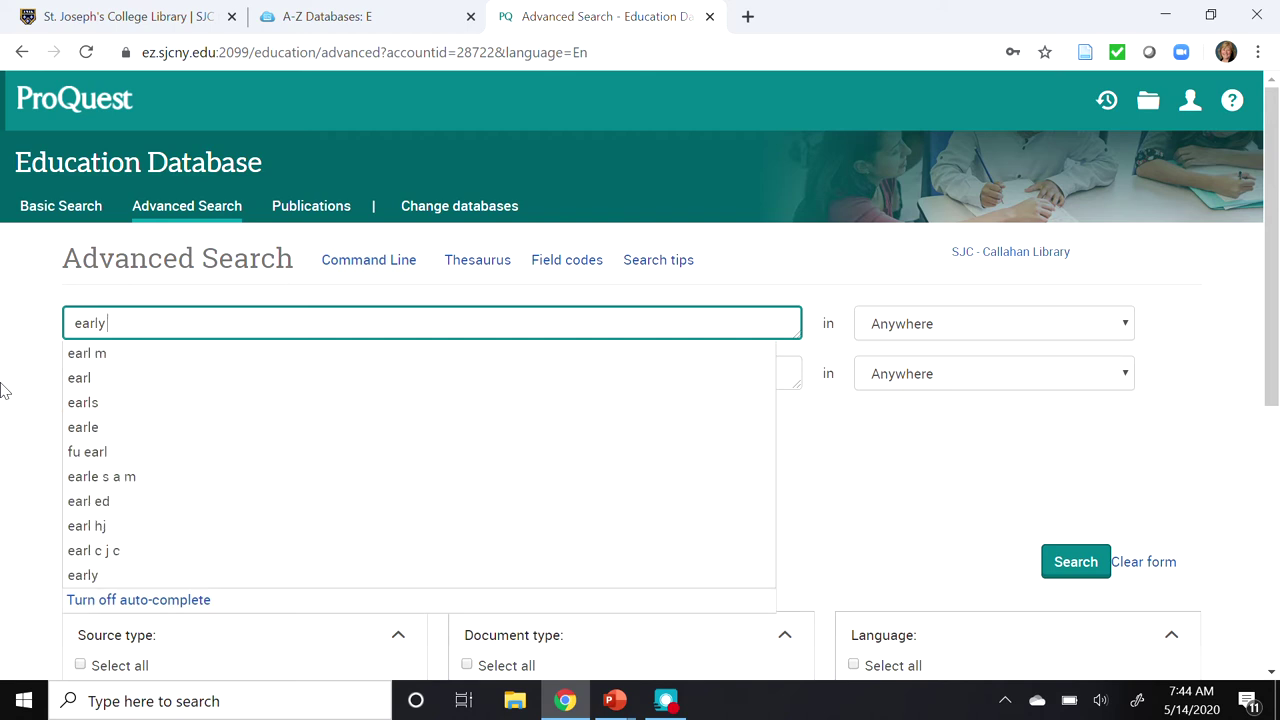
pyautogui.write(' childho')
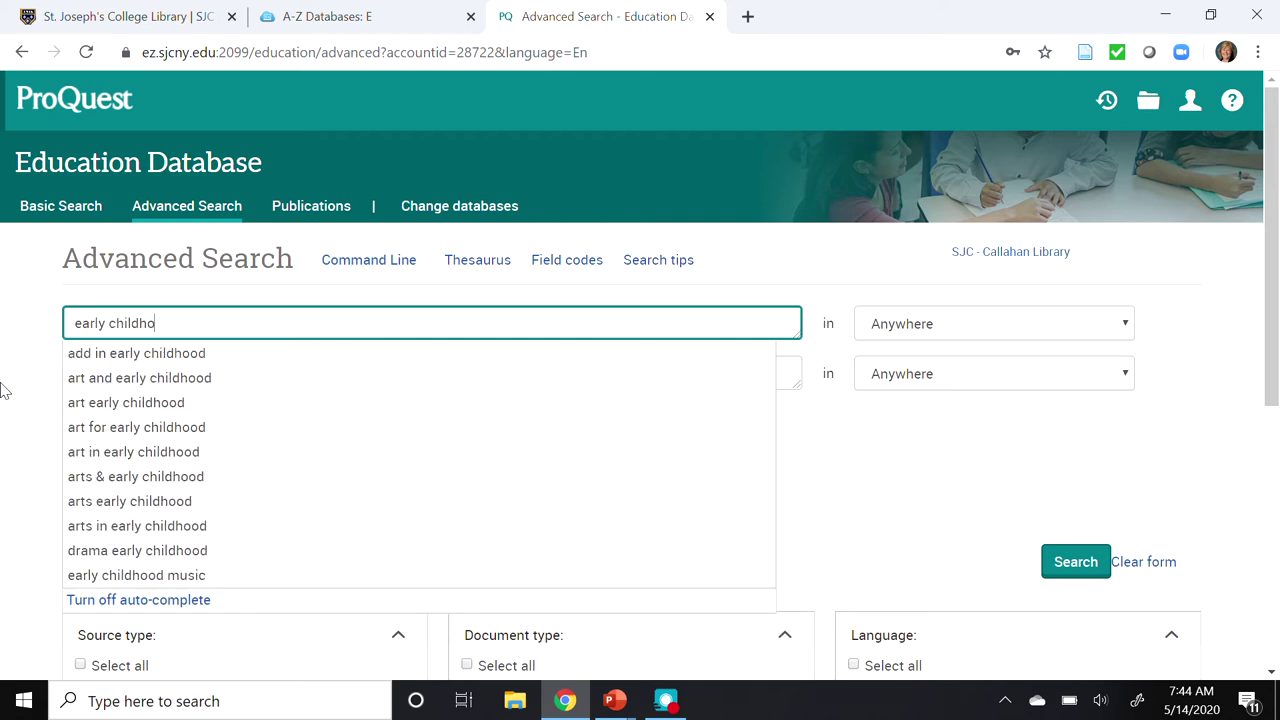
pyautogui.write('od special')
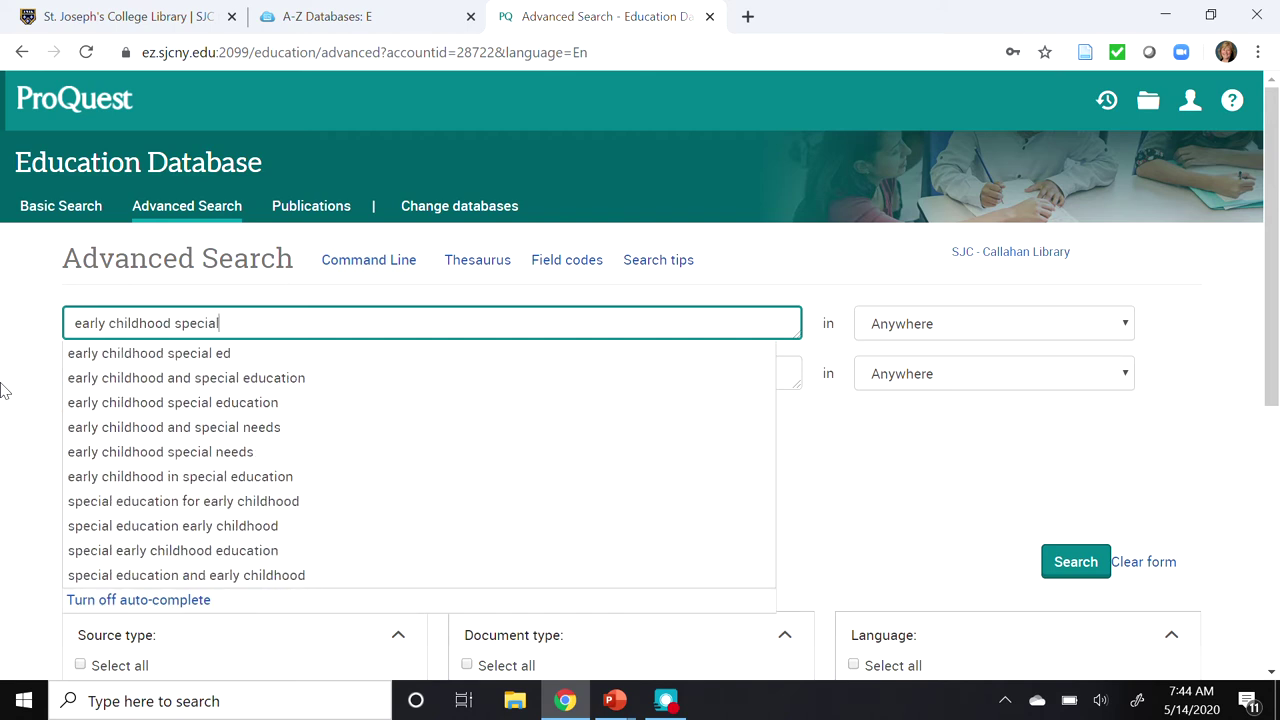
pyautogui.write(' education')
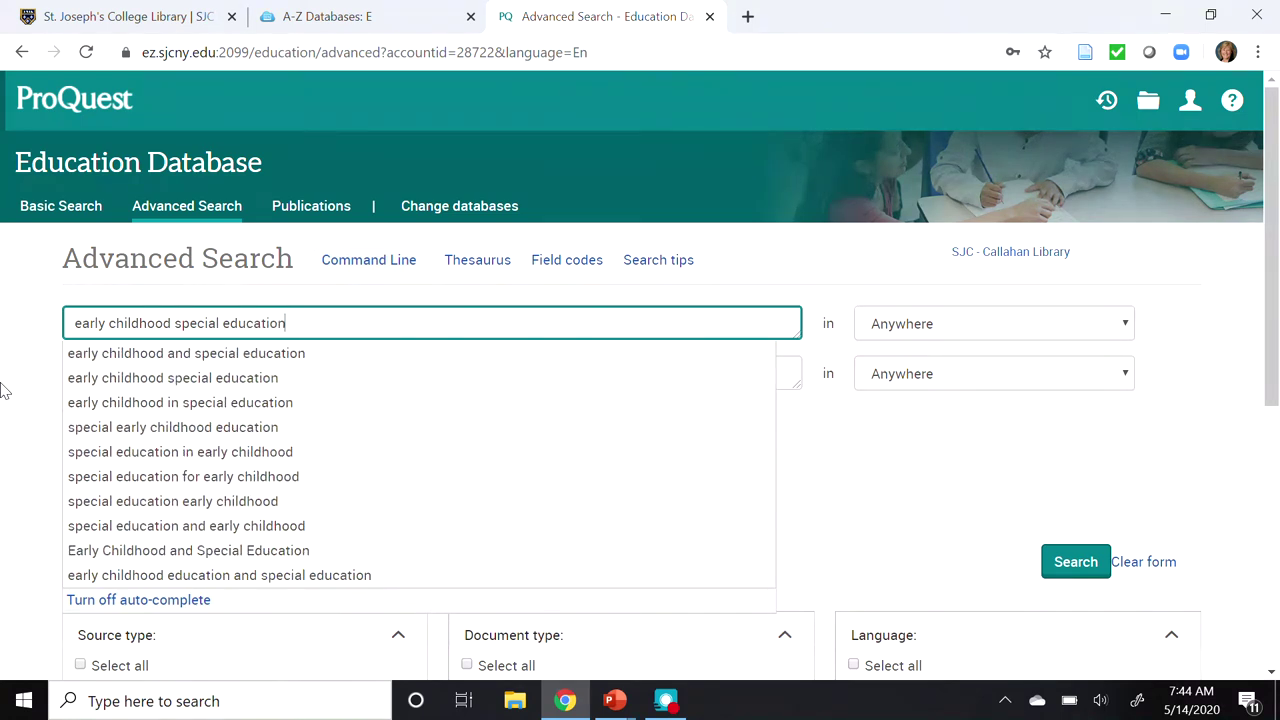
pyautogui.write('"')
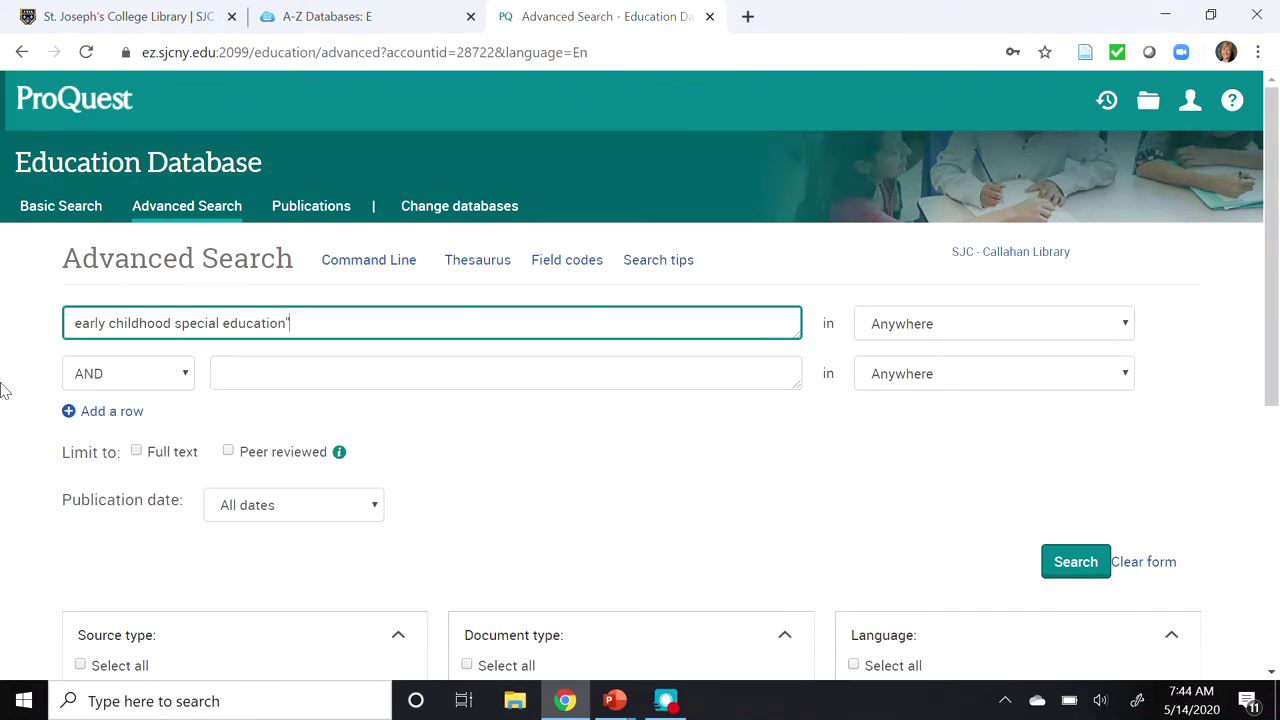
pyautogui.click(75, 323)
pyautogui.write('"')
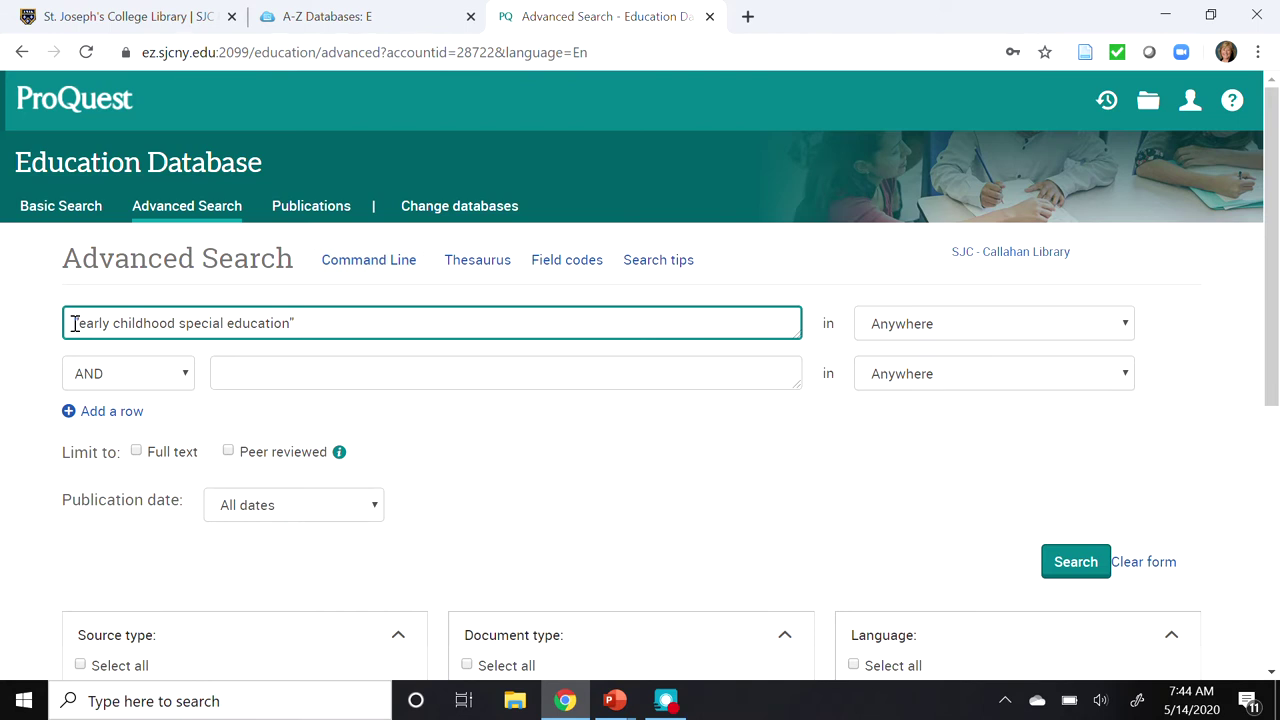
pyautogui.click(280, 380)
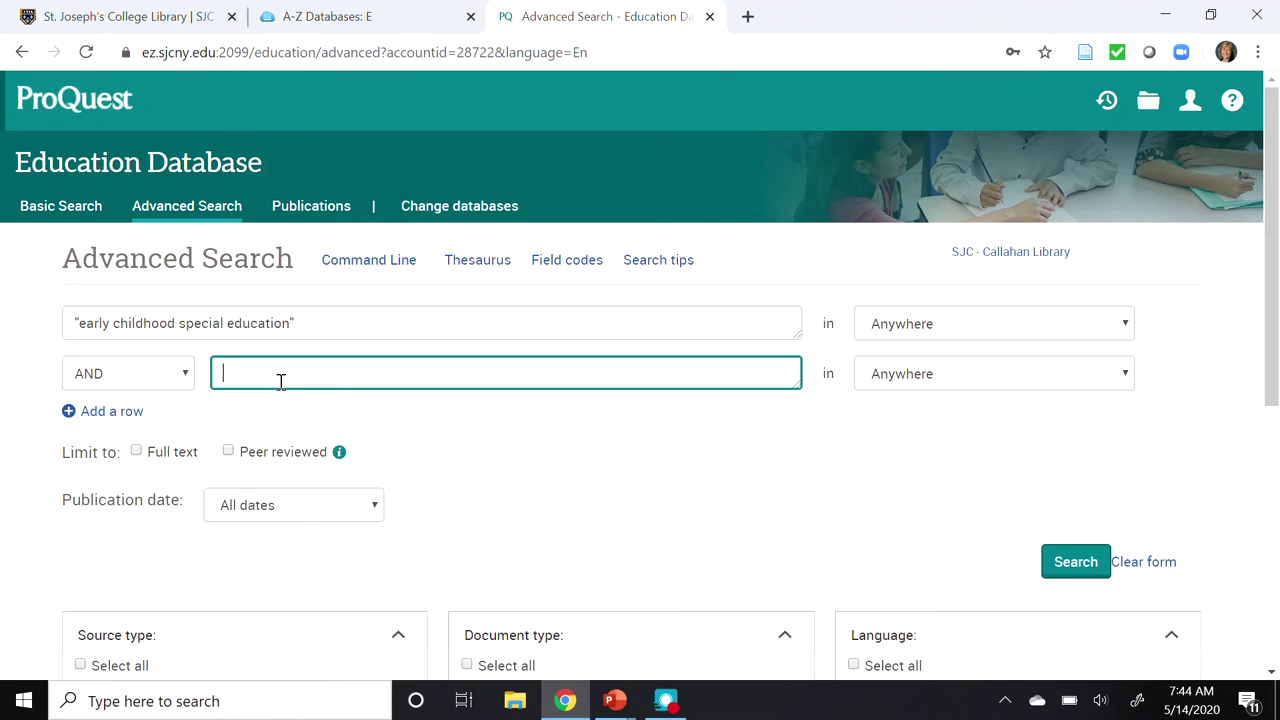
pyautogui.write('play')
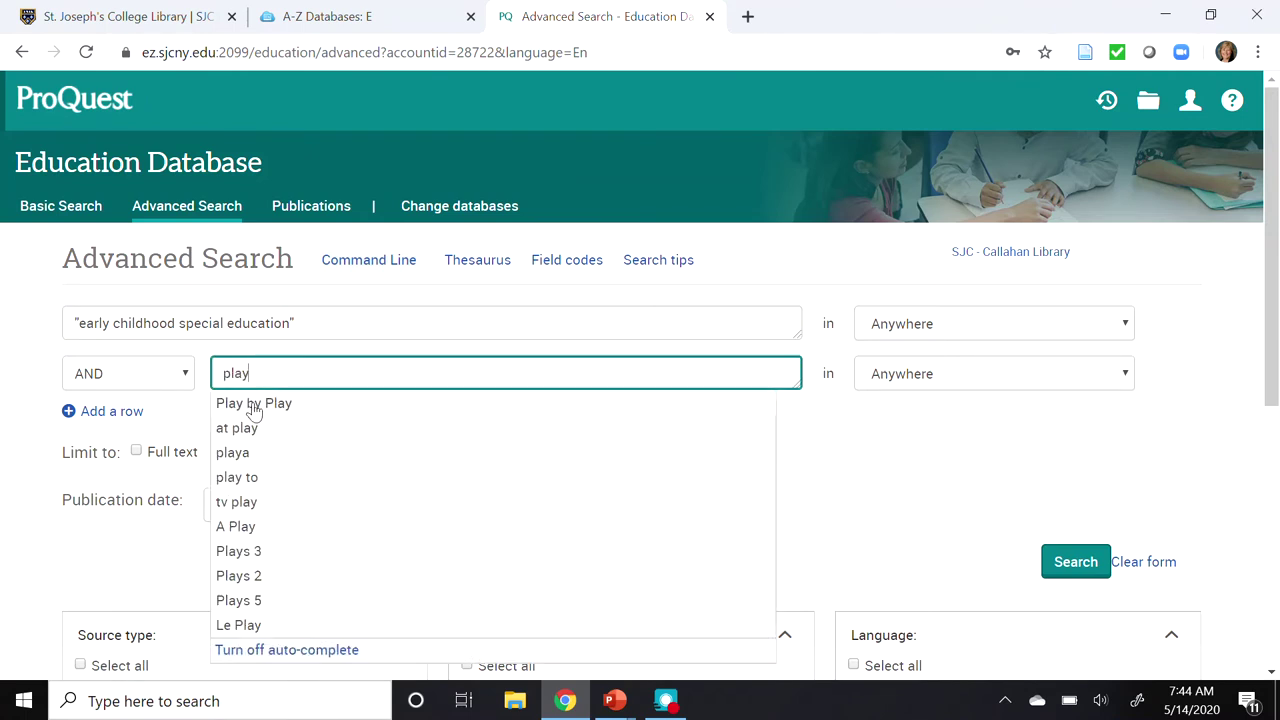
pyautogui.click(33, 413)
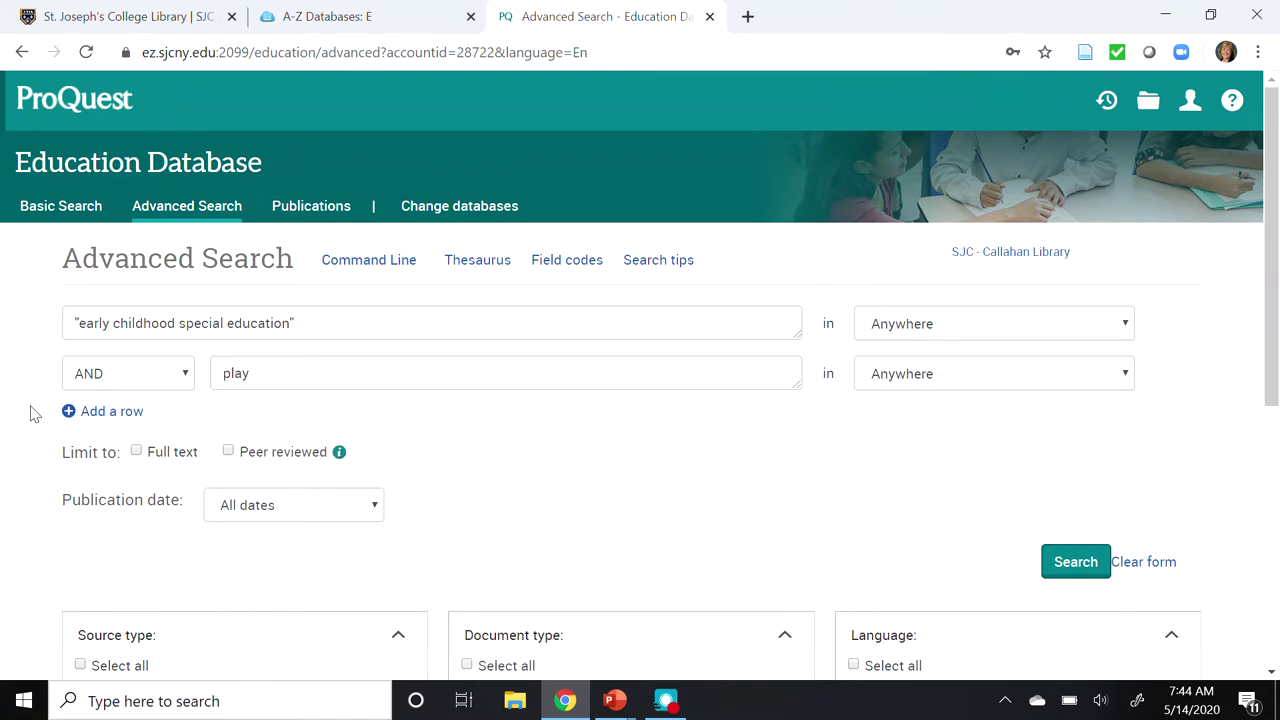
# Step: Limit results to full text and peer reviewed, published after May 2015
pyautogui.click(137, 452)
pyautogui.click(229, 452)
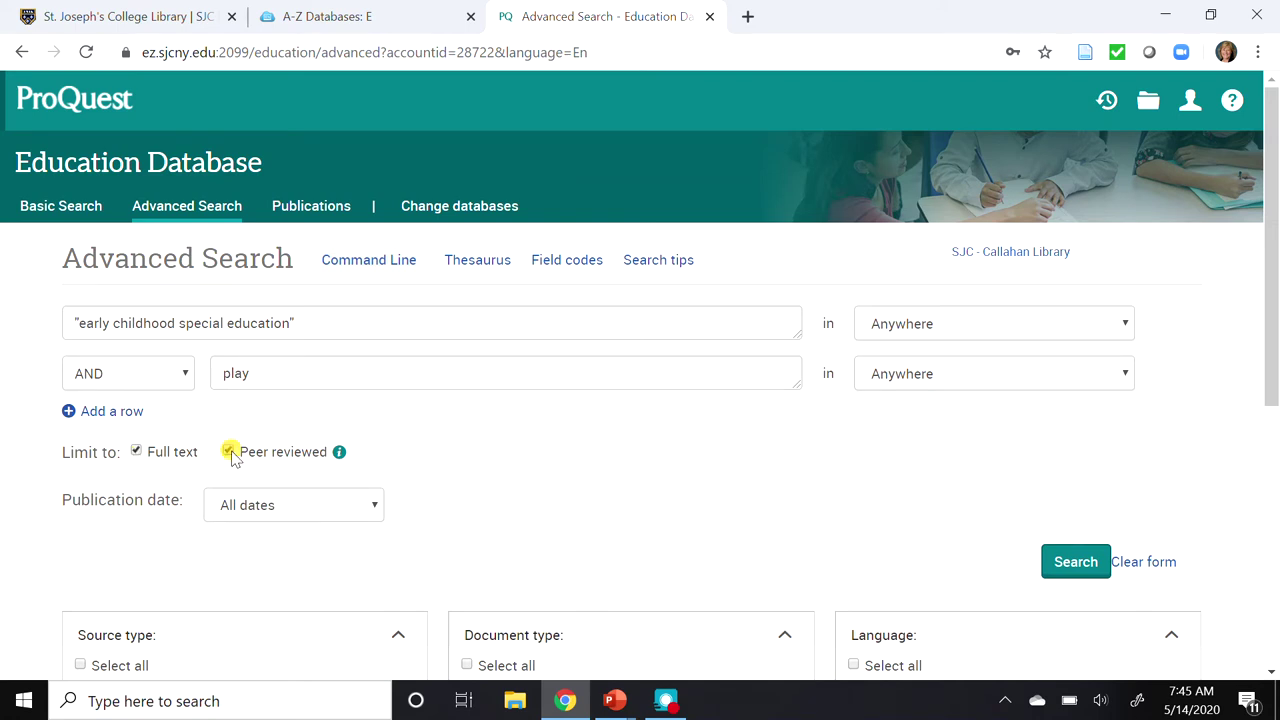
pyautogui.click(360, 519)
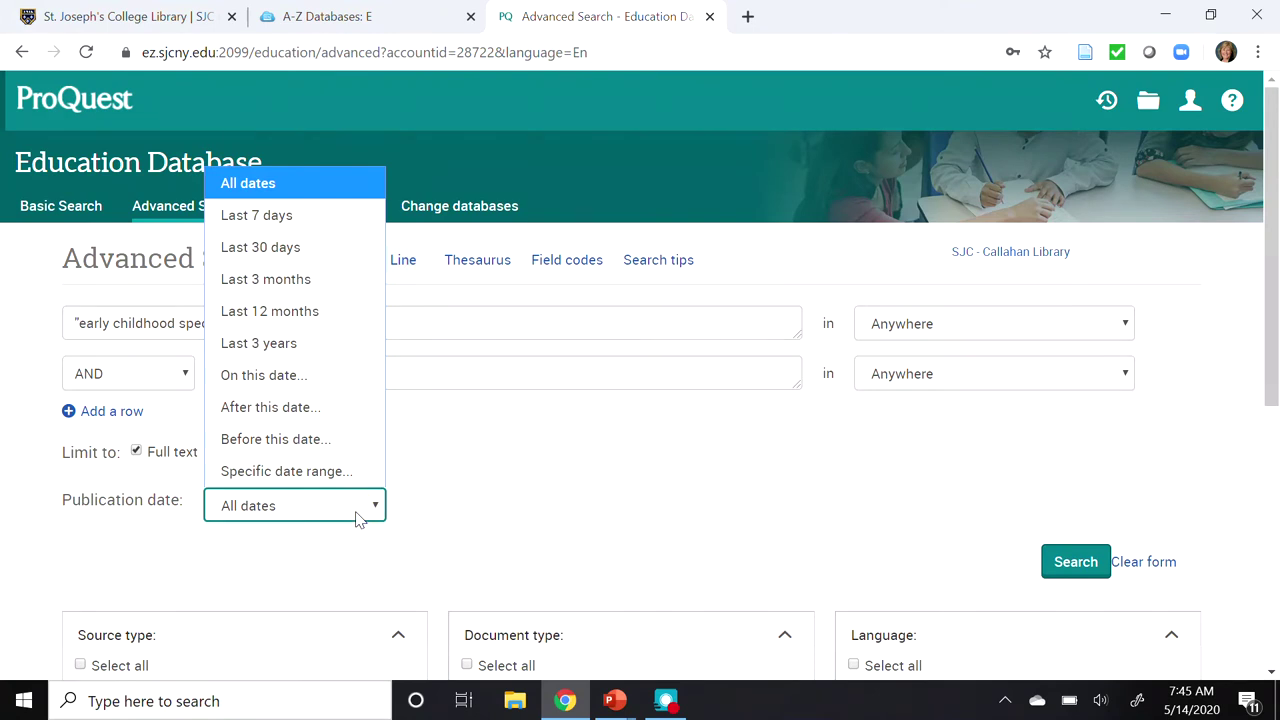
pyautogui.click(321, 414)
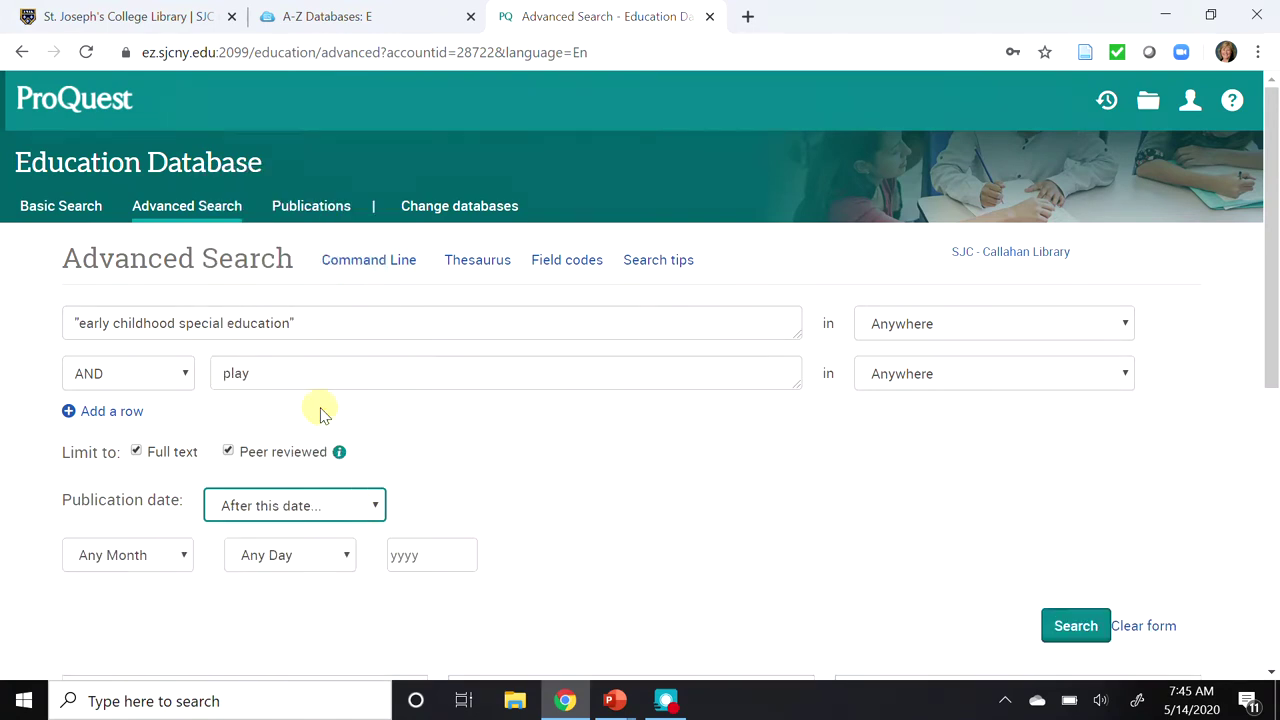
pyautogui.click(157, 561)
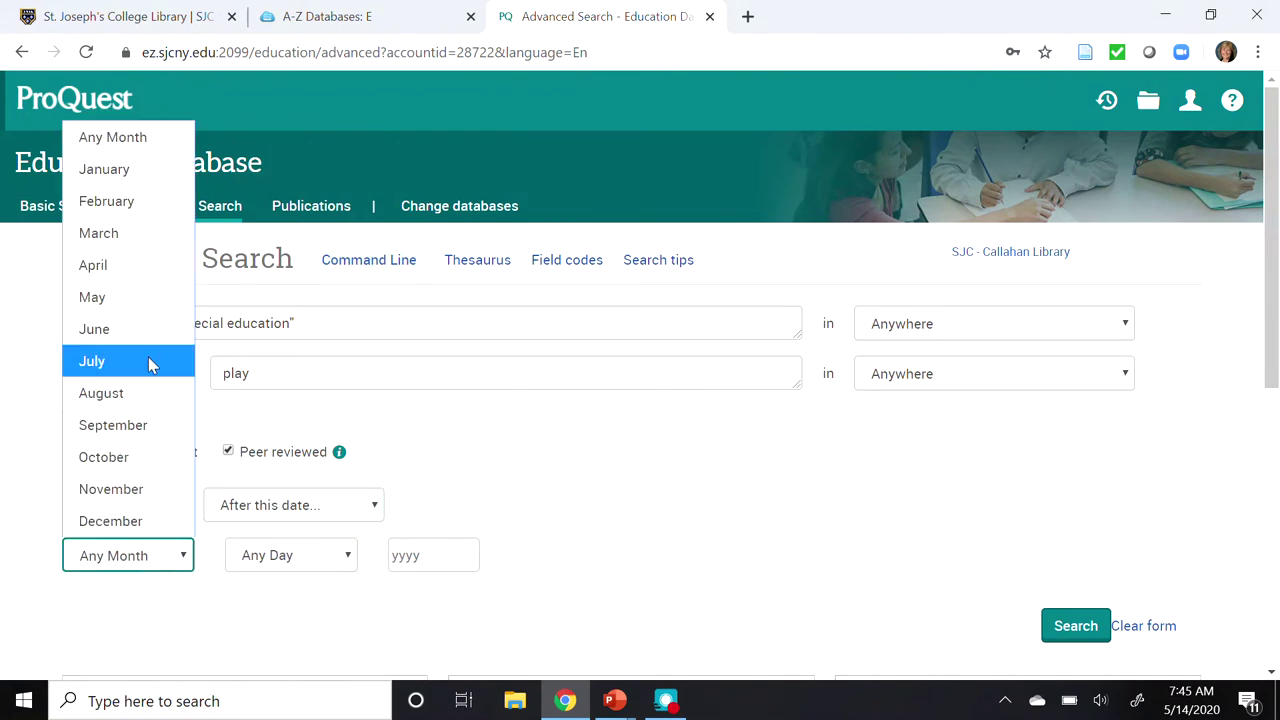
pyautogui.click(134, 302)
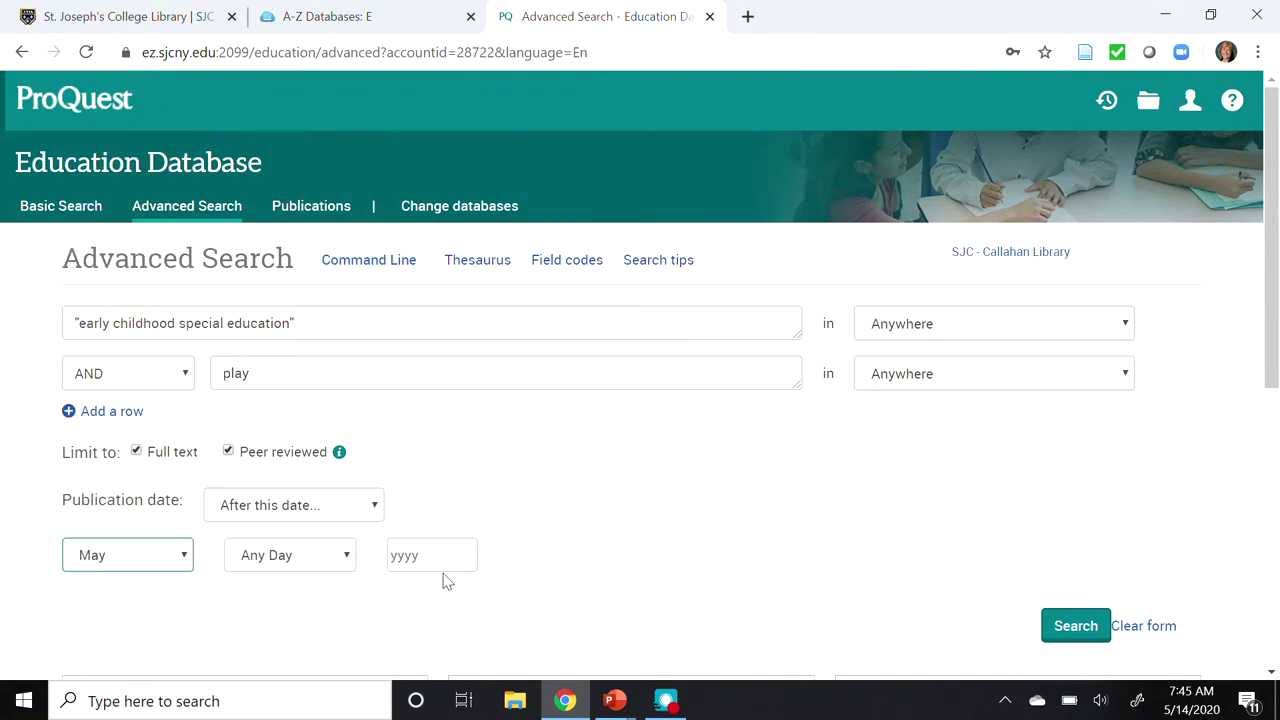
pyautogui.click(443, 555)
pyautogui.click(421, 606)
pyautogui.scroll(-4, 421, 611)
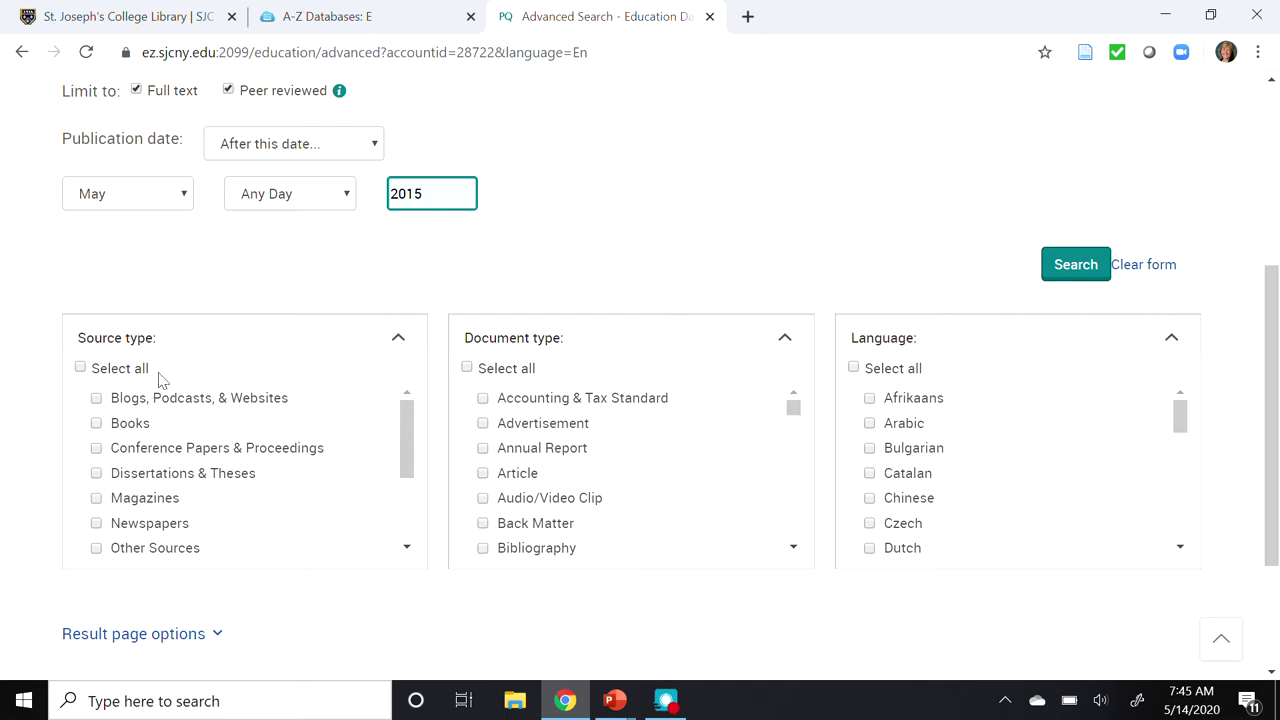
# Step: Restrict source type to Scholarly Journals and document type to Article, then run the search
pyautogui.click(408, 516)
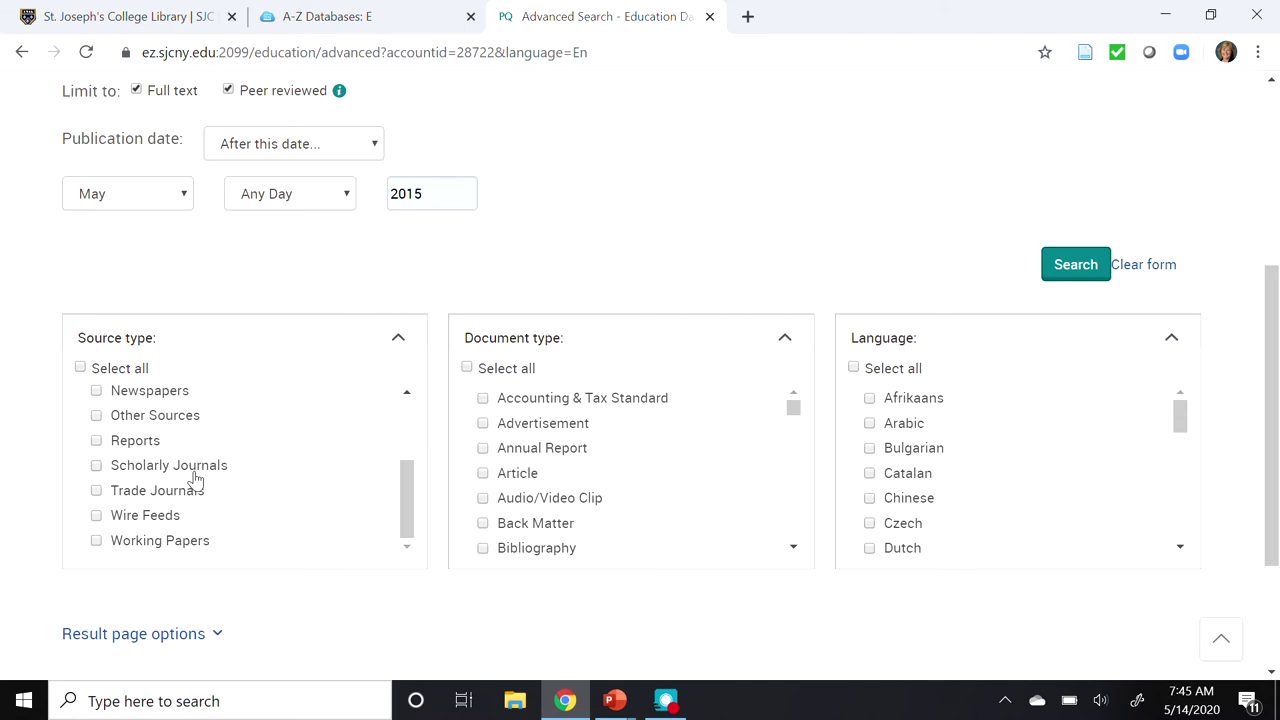
pyautogui.click(96, 466)
pyautogui.click(482, 480)
pyautogui.click(1070, 259)
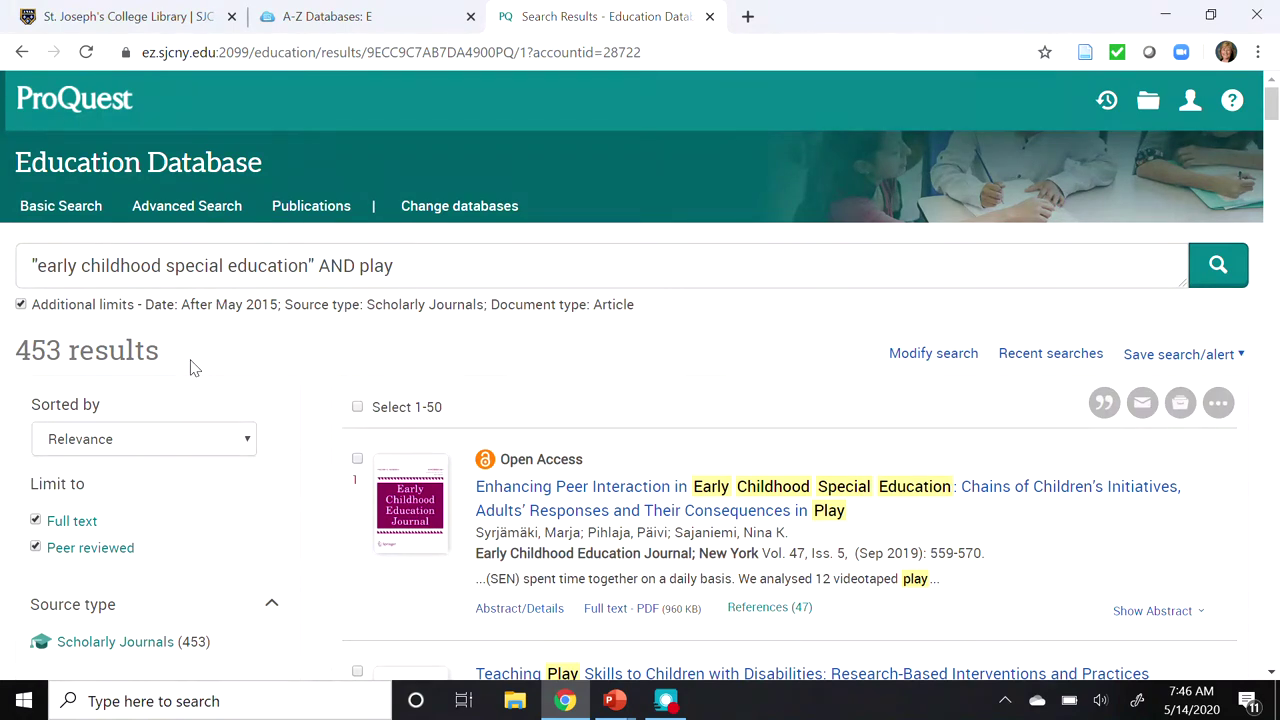
pyautogui.scroll(-5, 194, 368)
pyautogui.scroll(-4, 194, 368)
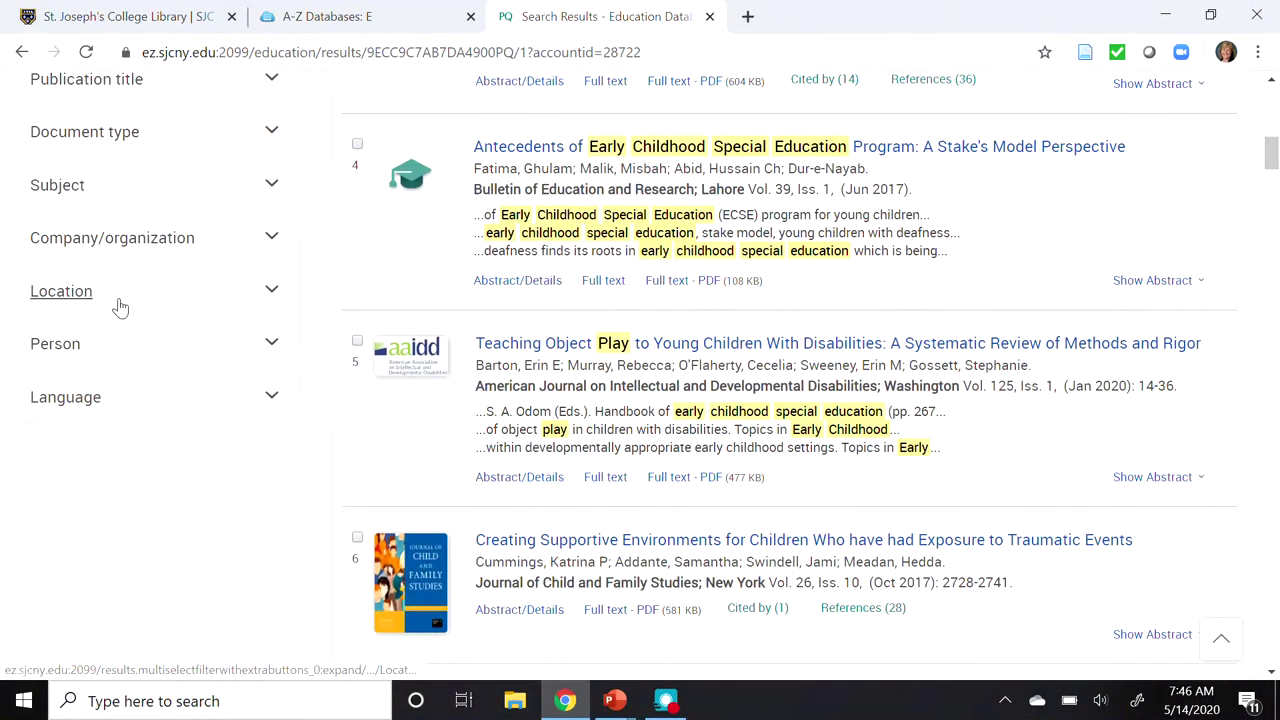
pyautogui.click(272, 293)
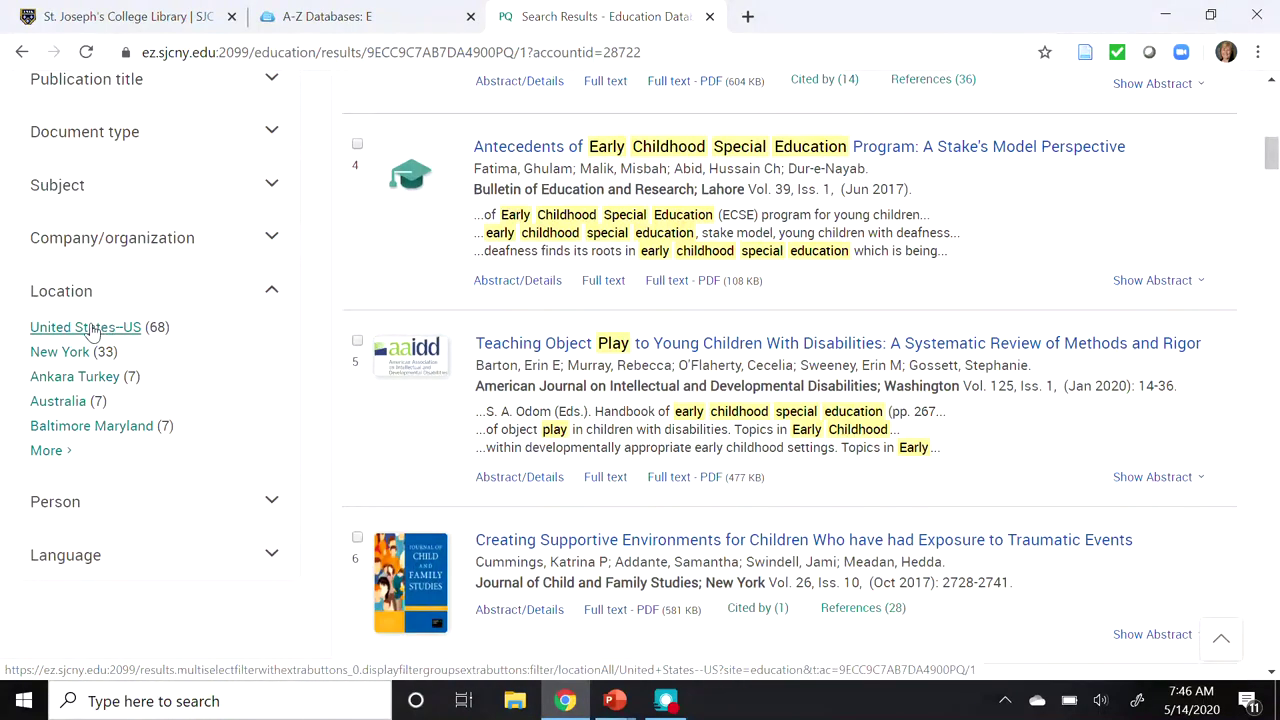
pyautogui.click(91, 328)
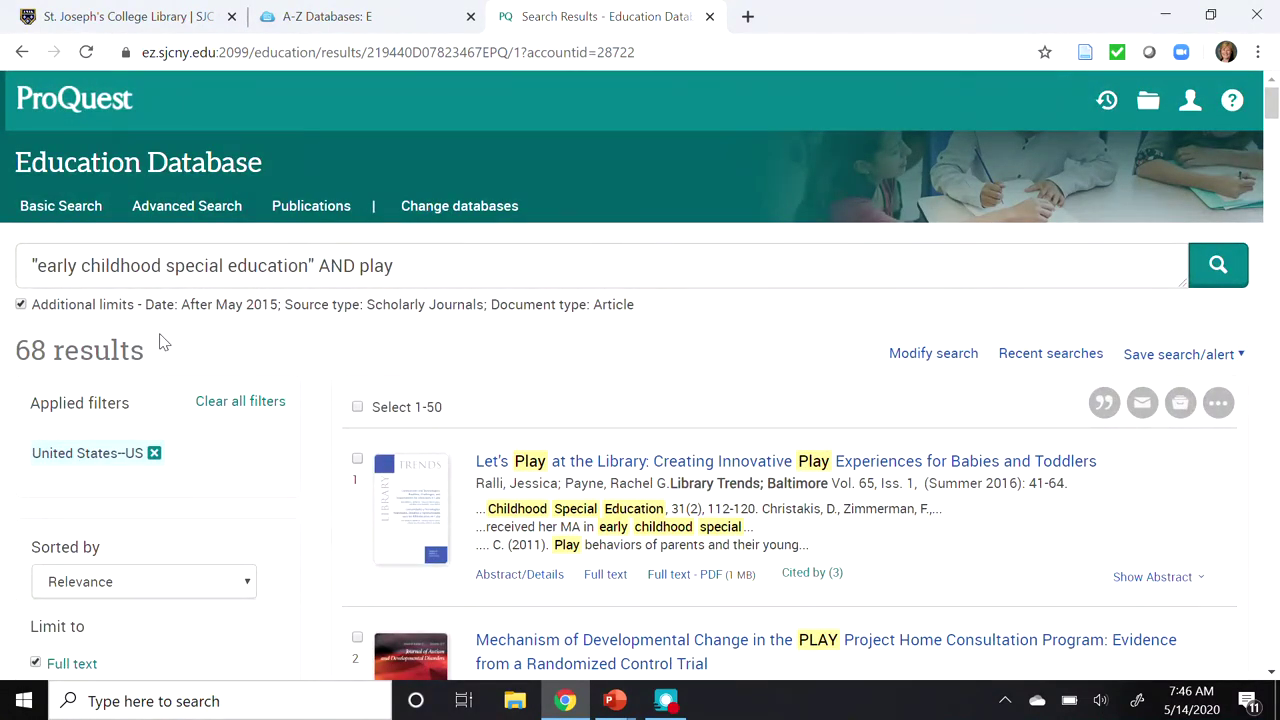
pyautogui.scroll(-6, 159, 336)
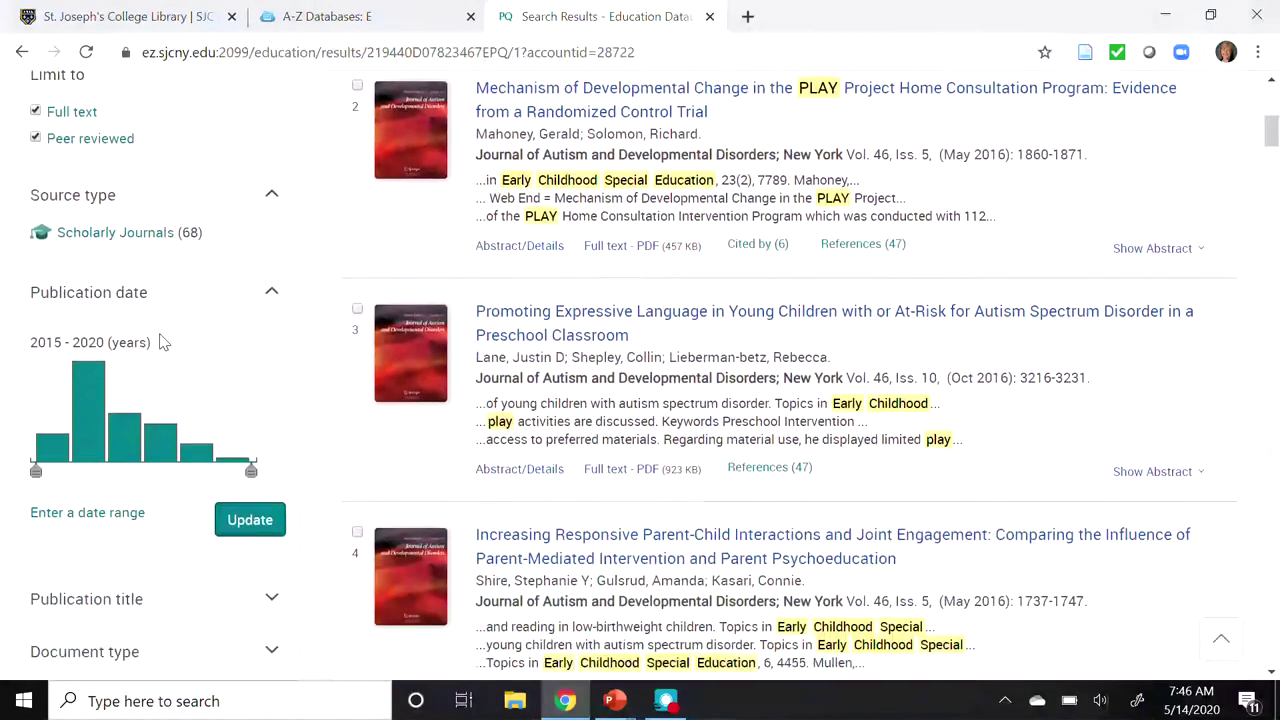
pyautogui.scroll(-1, 159, 341)
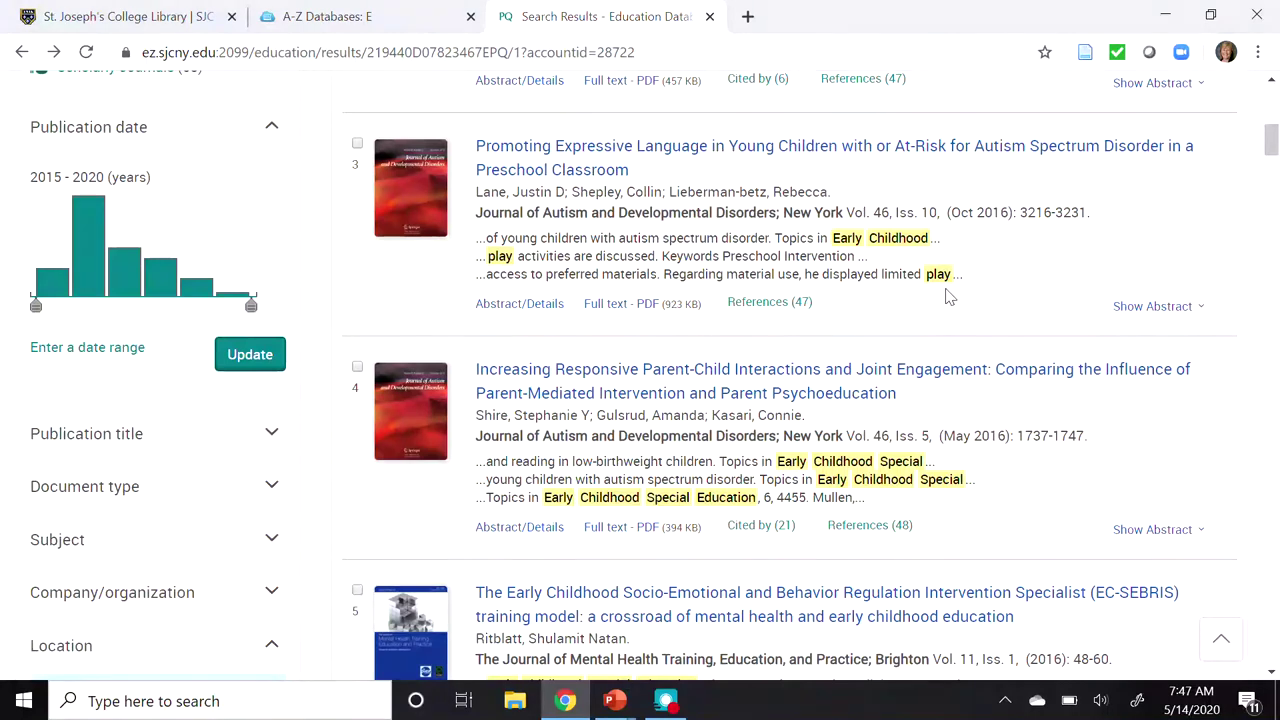
pyautogui.click(1173, 310)
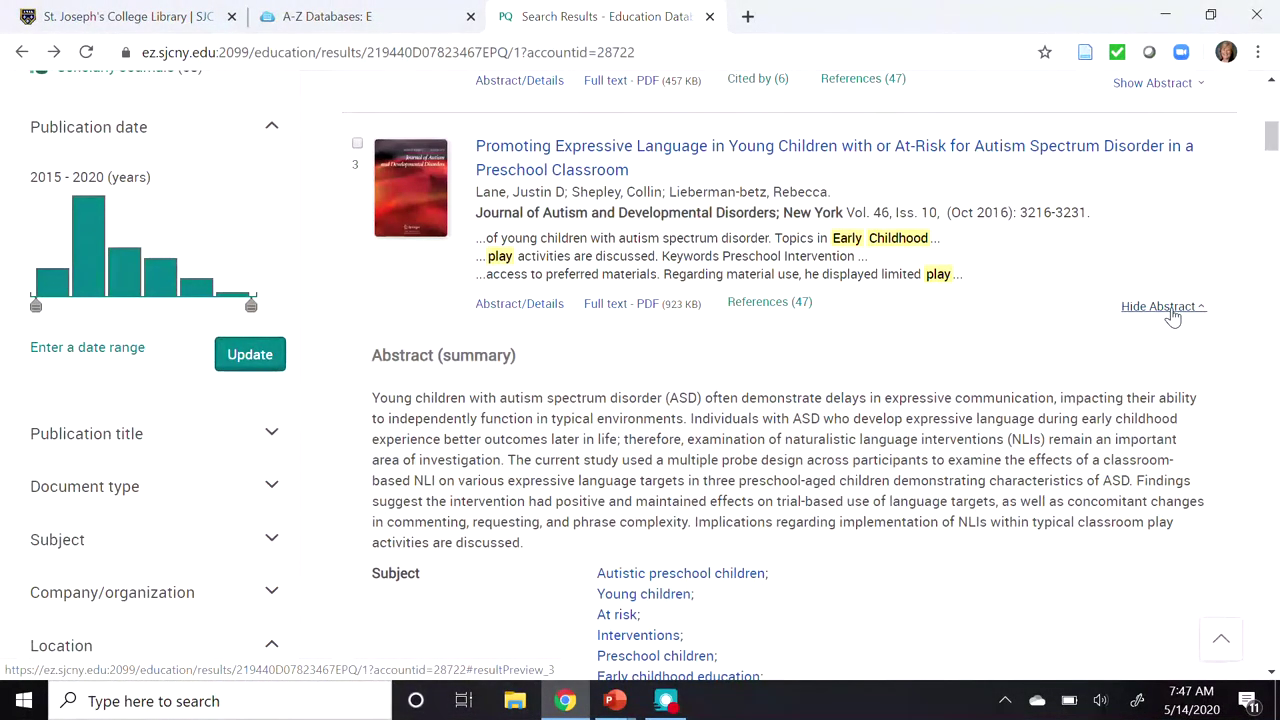
pyautogui.click(1173, 310)
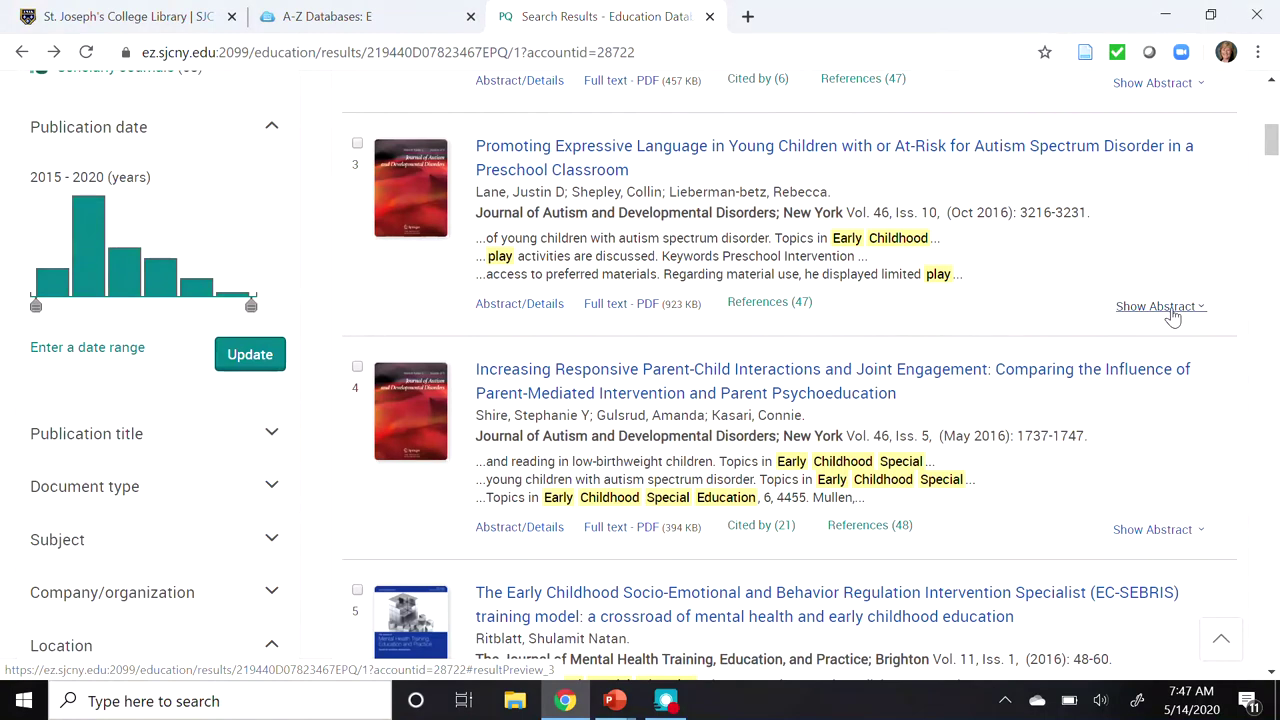
# Step: Open the Full text - PDF of result 3 and read down through it, then return toward the top
pyautogui.click(618, 305)
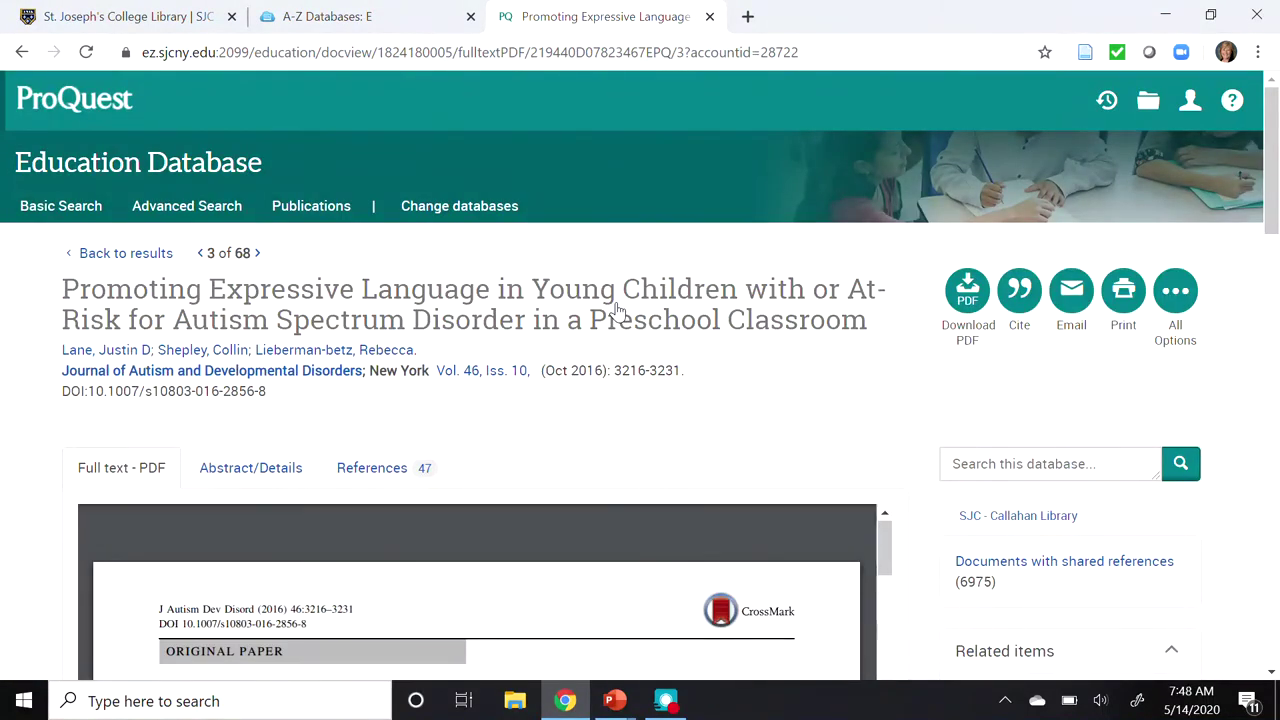
pyautogui.scroll(-3, 618, 311)
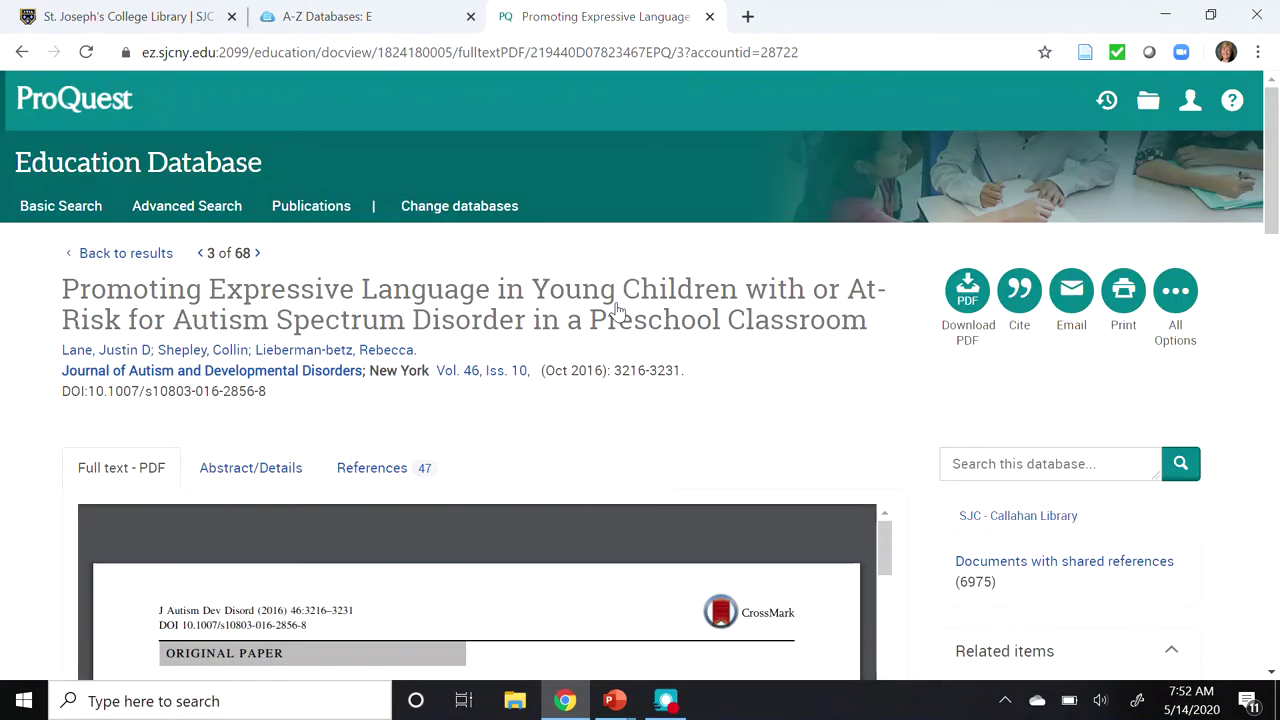
pyautogui.scroll(-5, 618, 311)
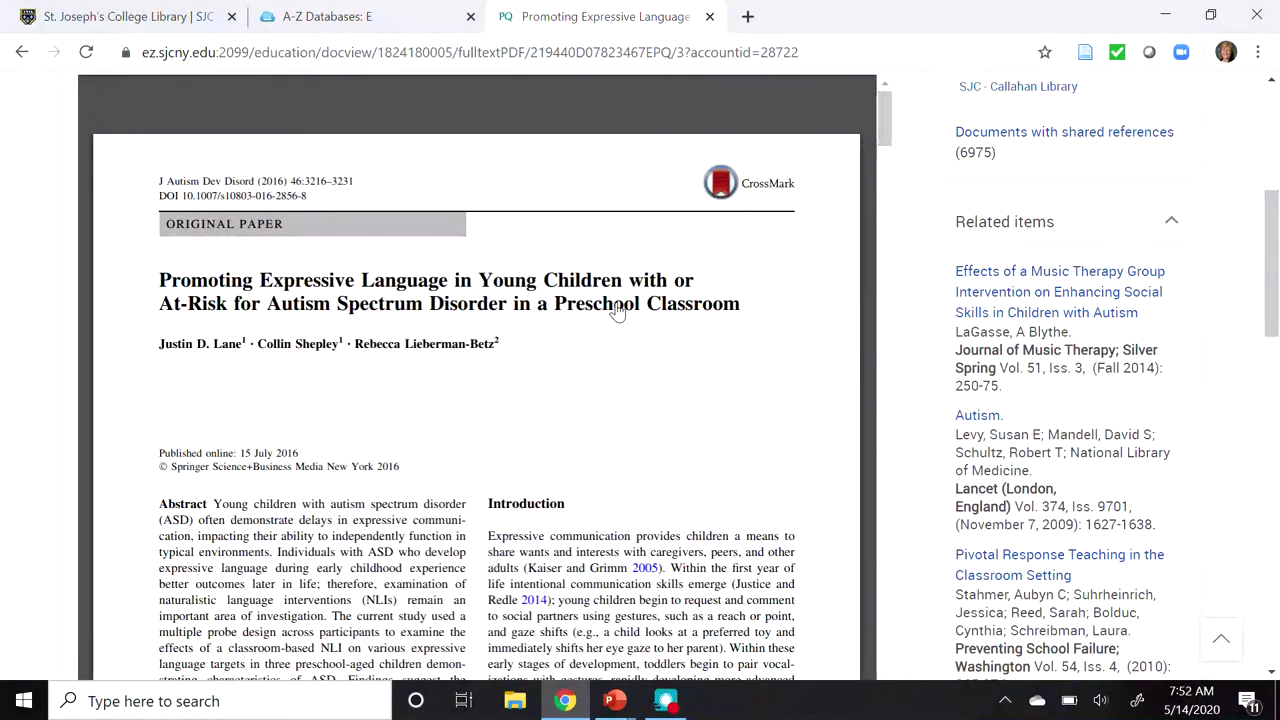
pyautogui.scroll(-3, 618, 311)
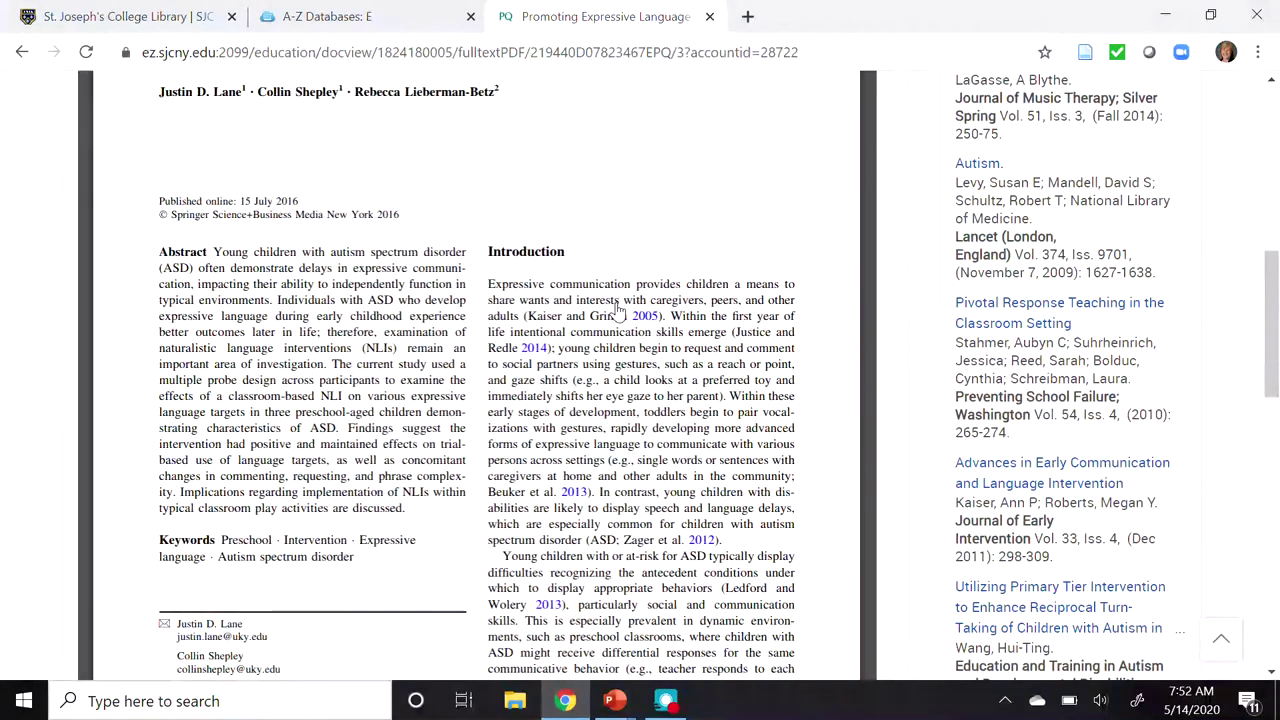
pyautogui.scroll(-4, 618, 311)
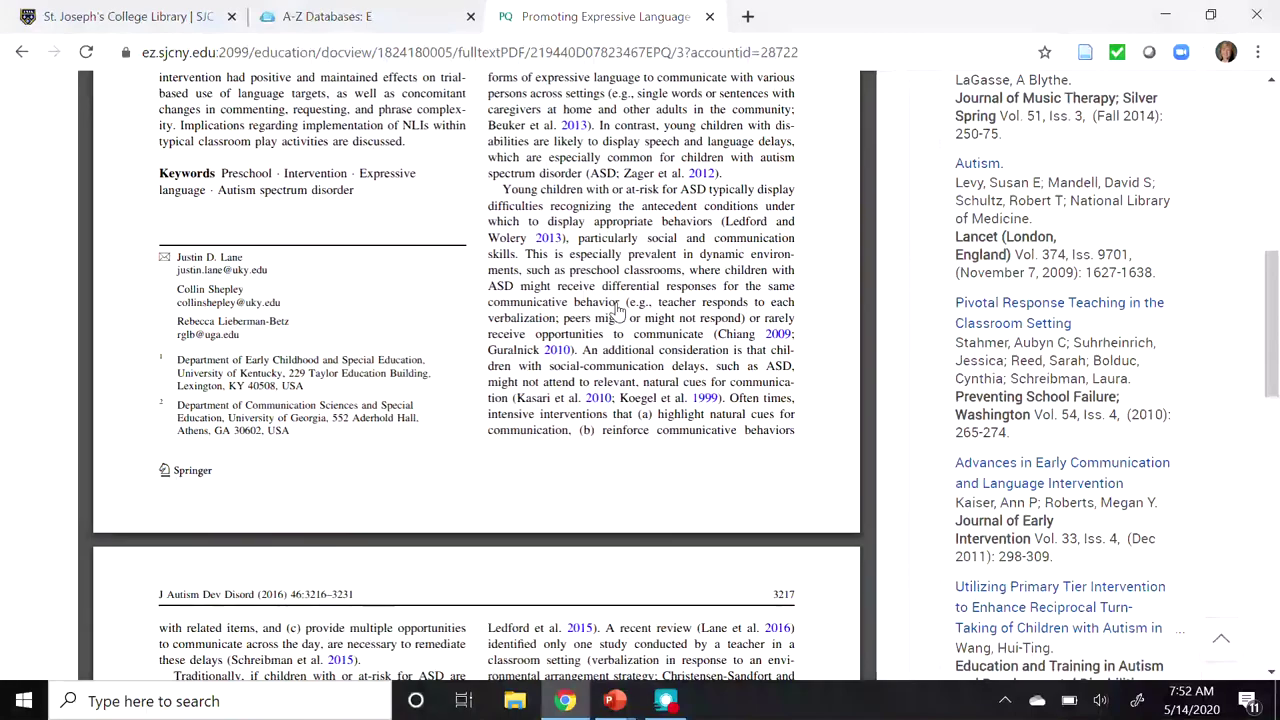
pyautogui.scroll(-5, 618, 311)
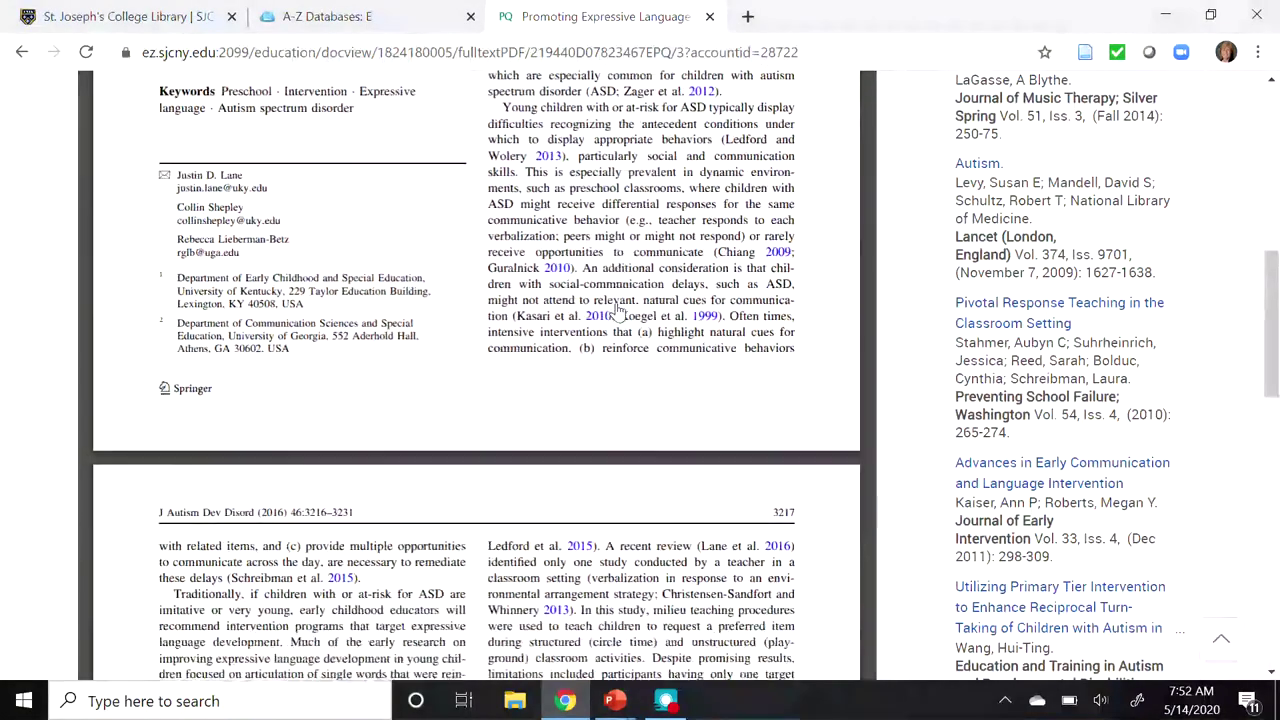
pyautogui.scroll(-8, 618, 311)
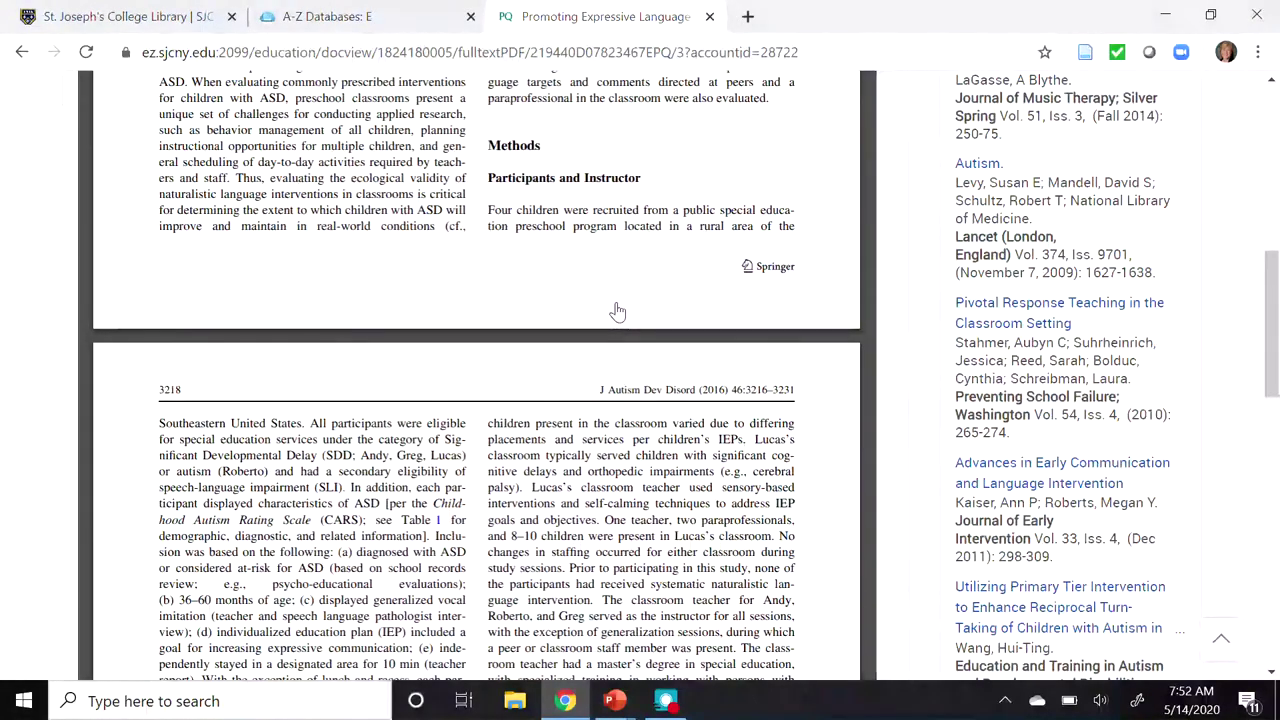
pyautogui.scroll(-5, 618, 311)
pyautogui.scroll(-20, 618, 311)
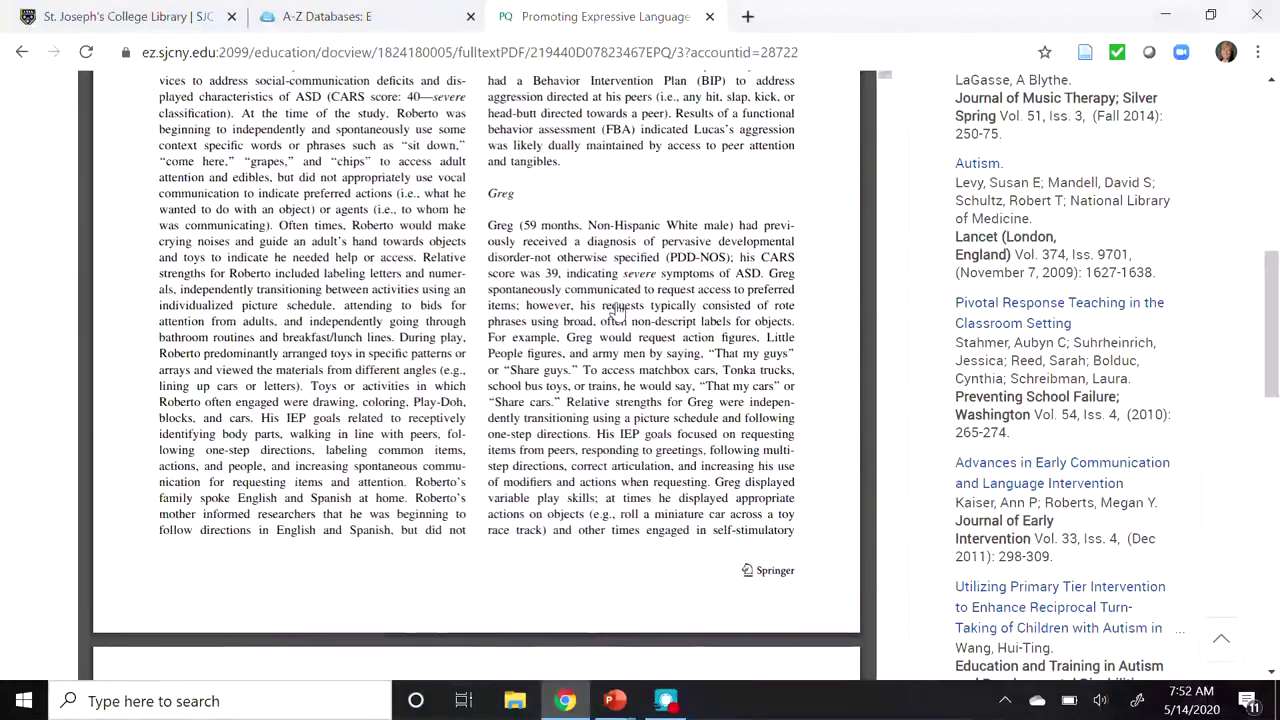
pyautogui.scroll(-6, 618, 311)
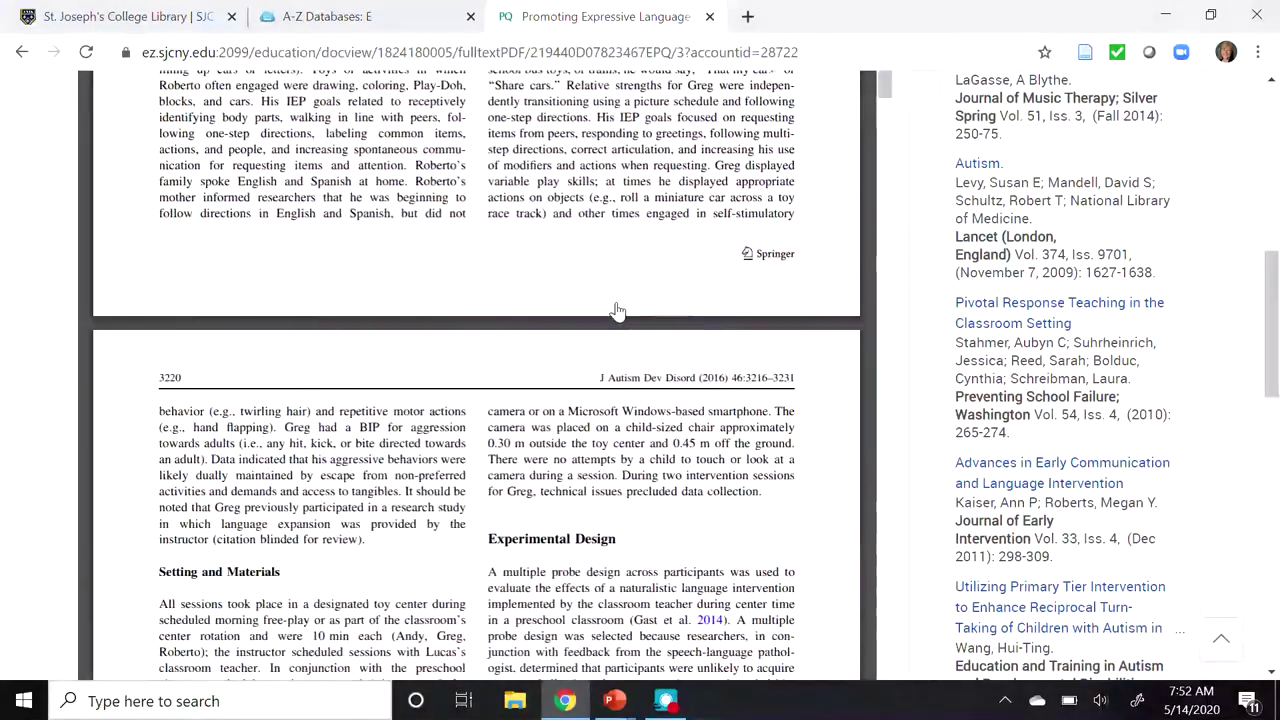
pyautogui.scroll(-20, 618, 311)
pyautogui.scroll(-20, 618, 311)
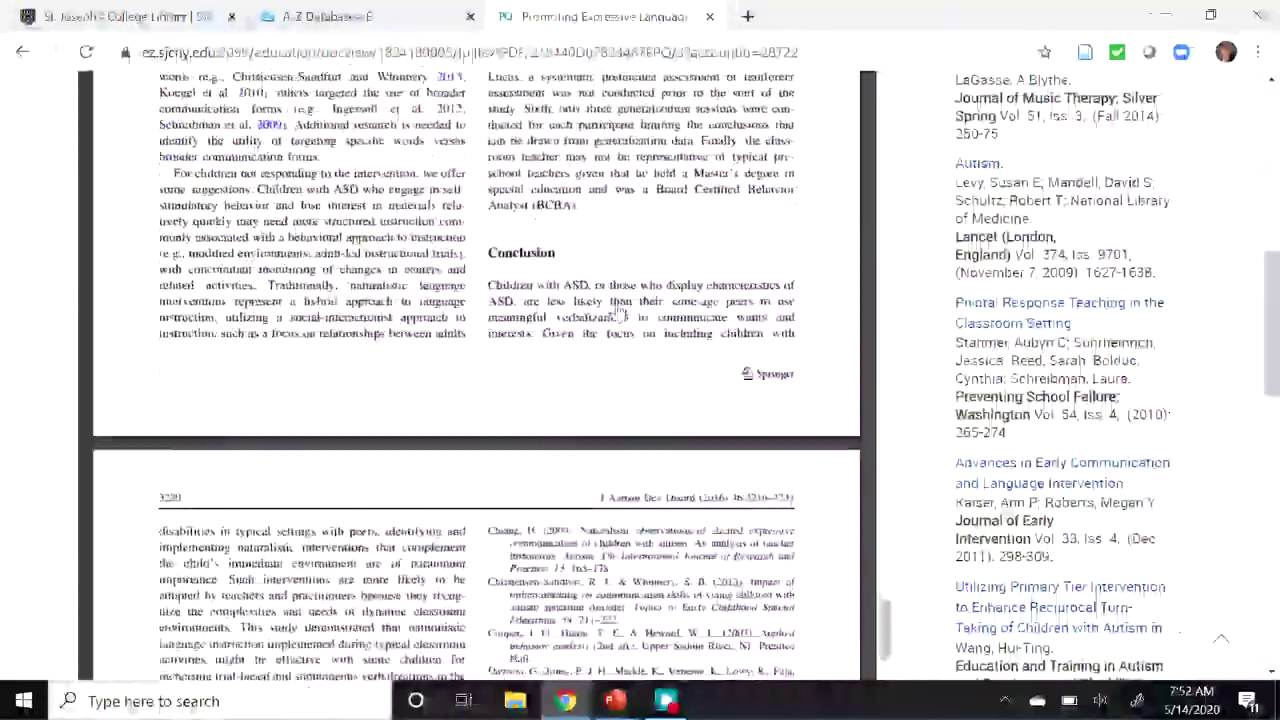
pyautogui.scroll(11, 618, 311)
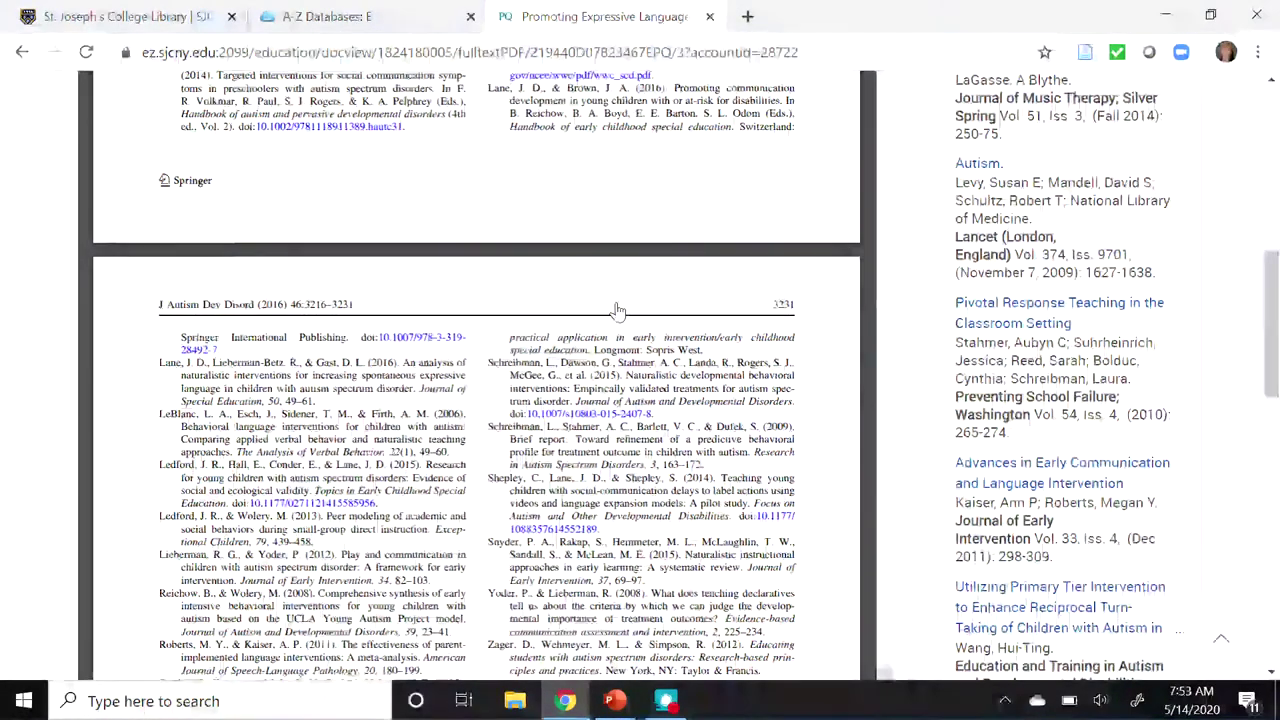
pyautogui.scroll(5, 618, 311)
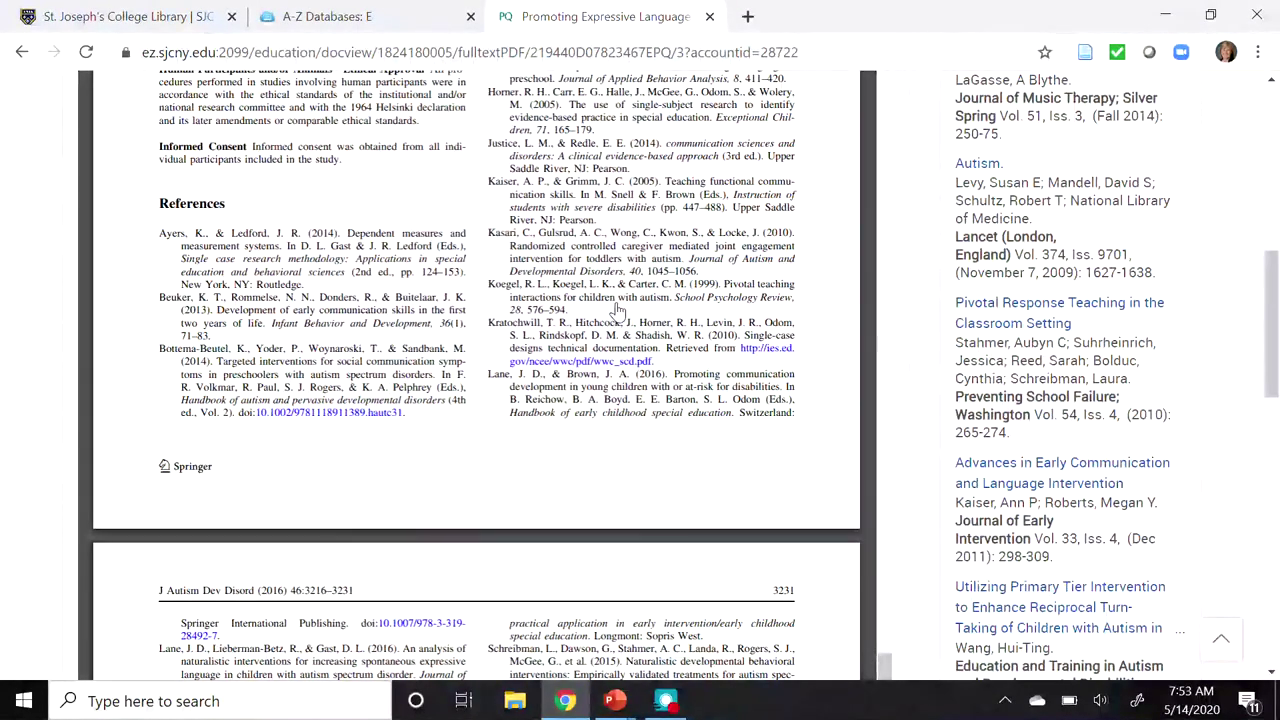
pyautogui.scroll(5, 618, 310)
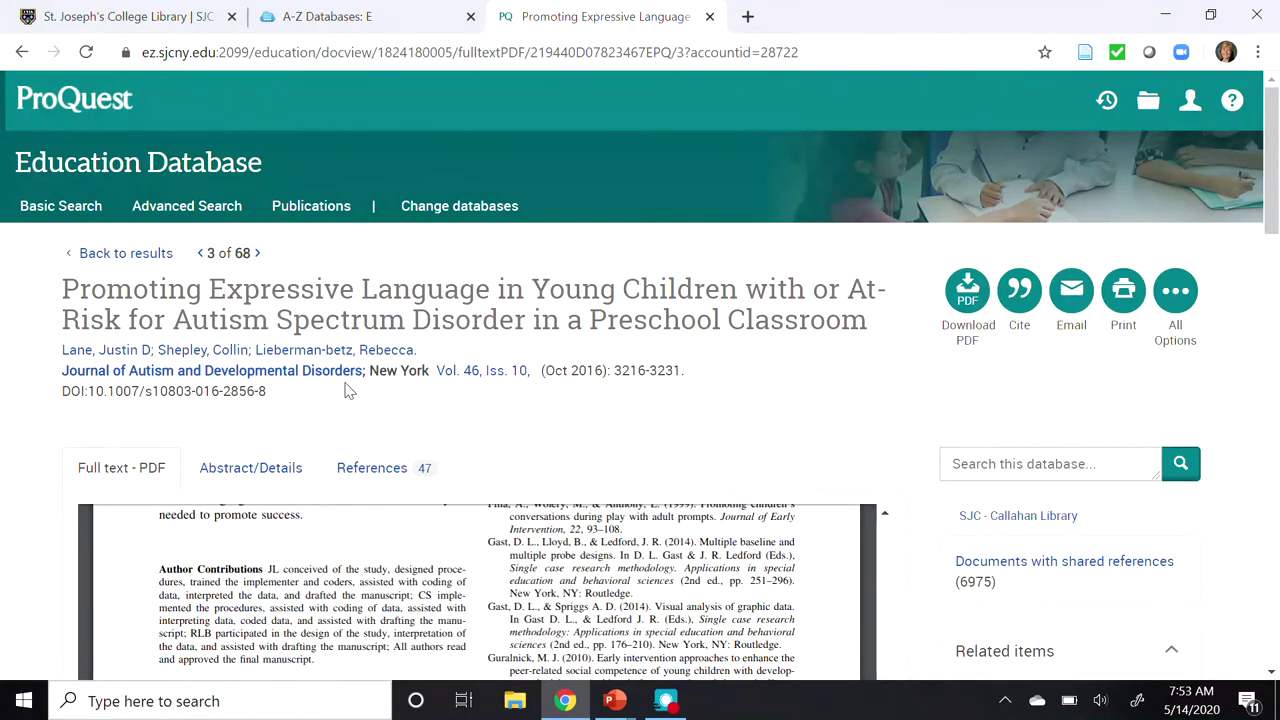
# Step: Switch to Abstract/Details and read down to the Springer 2016 copyright and DOI fields
pyautogui.click(238, 470)
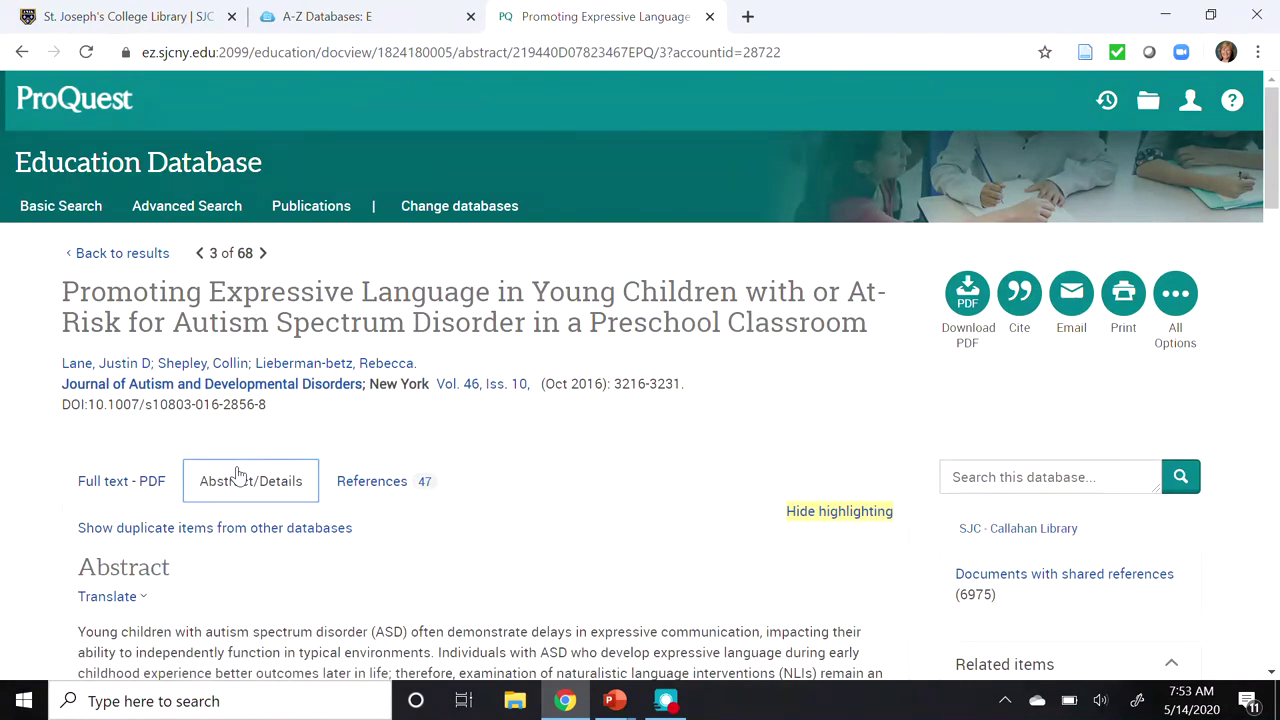
pyautogui.scroll(-3, 238, 476)
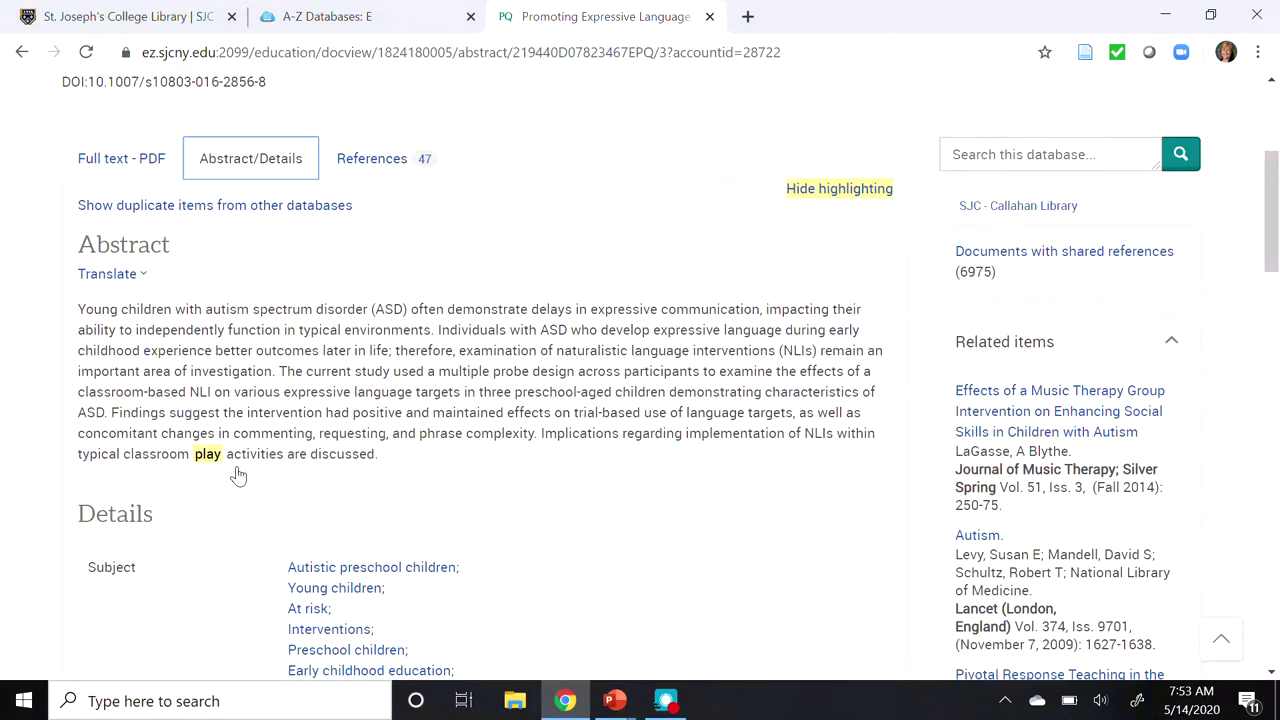
pyautogui.scroll(-1, 238, 476)
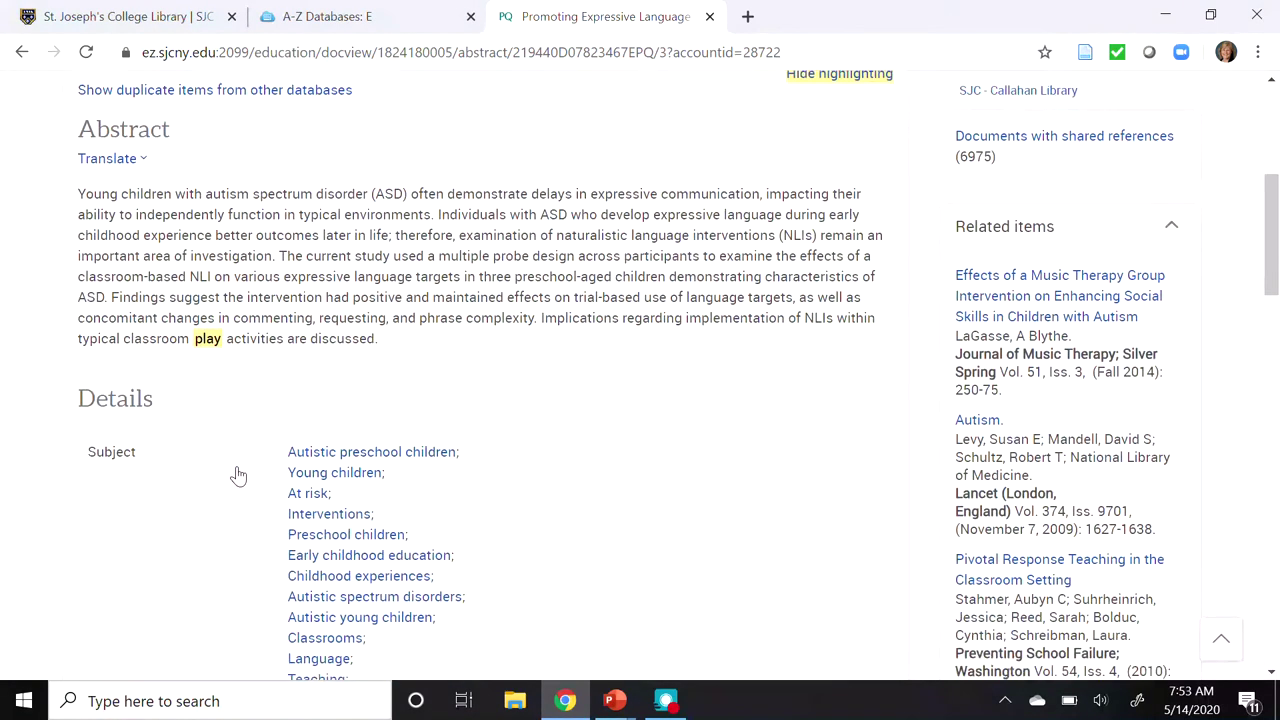
pyautogui.scroll(-2, 238, 476)
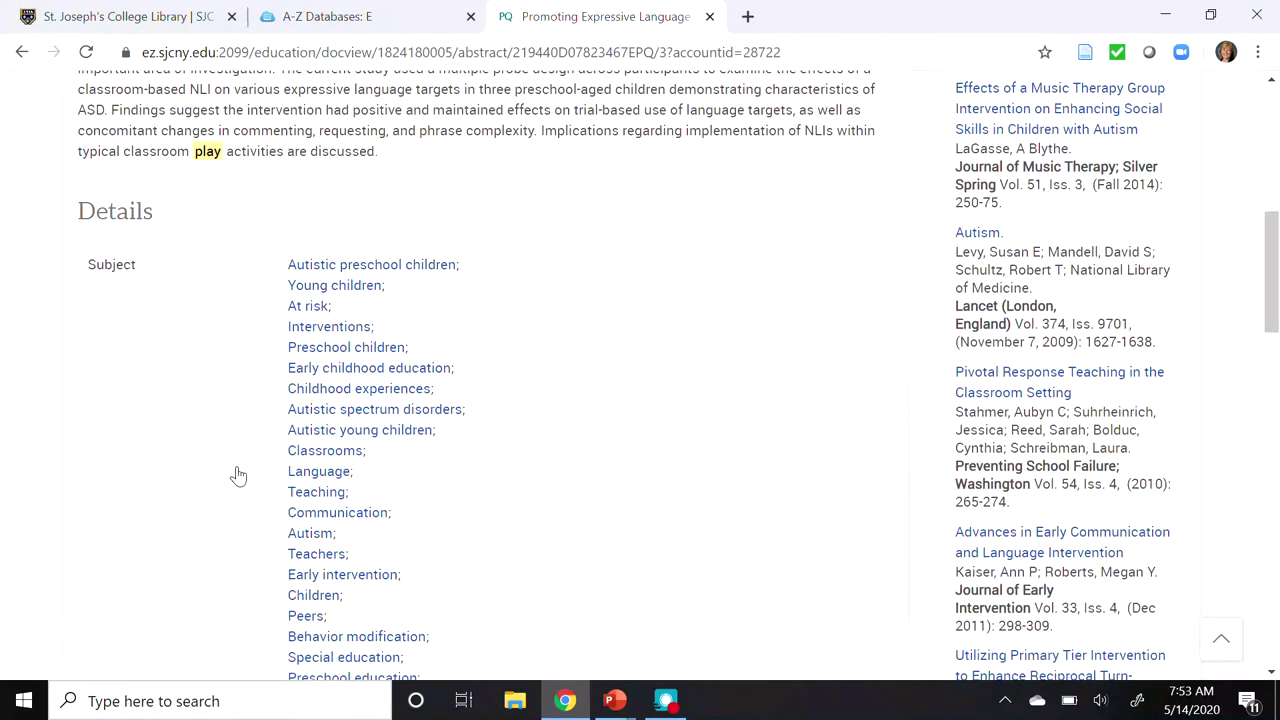
pyautogui.scroll(-4, 238, 476)
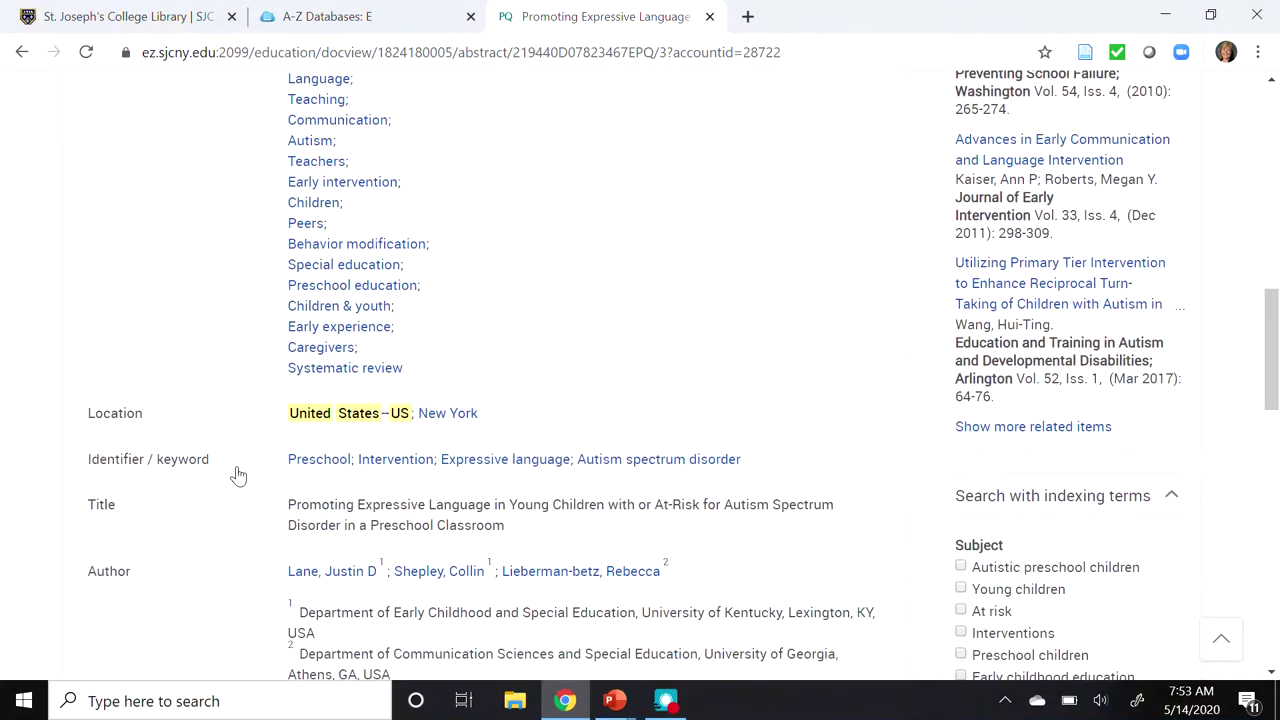
pyautogui.scroll(-3, 238, 476)
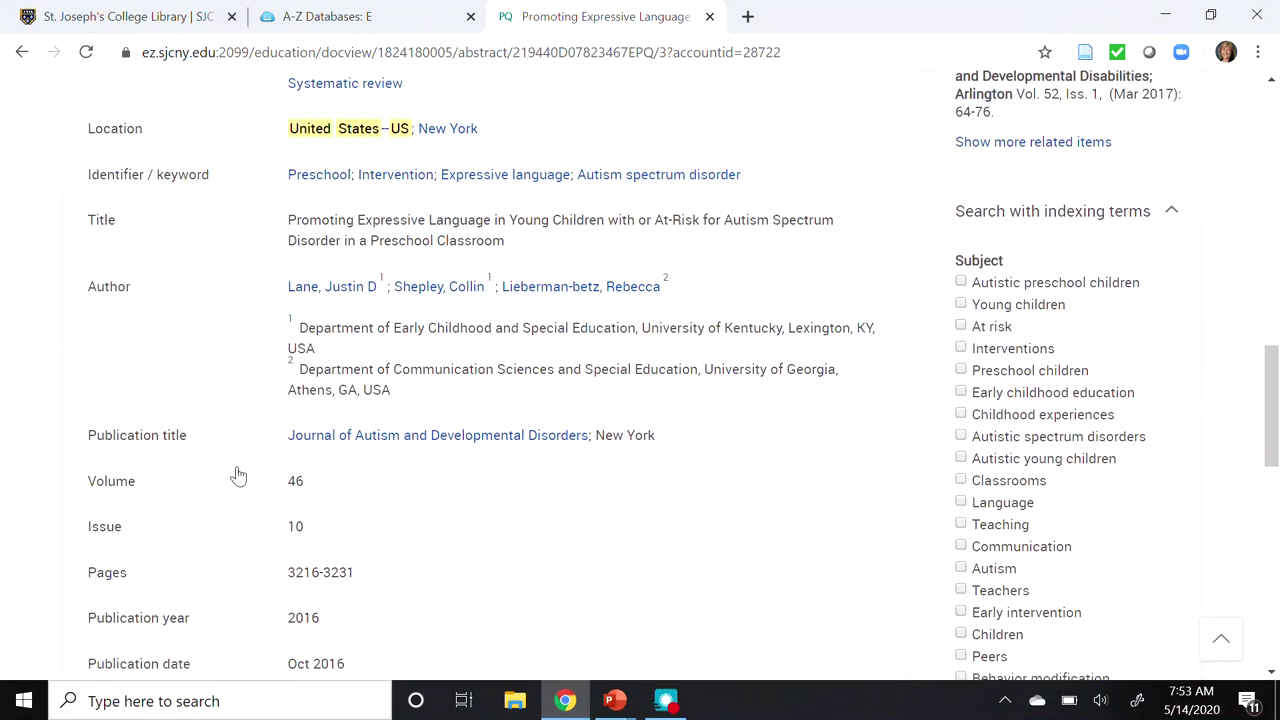
pyautogui.scroll(-2, 238, 476)
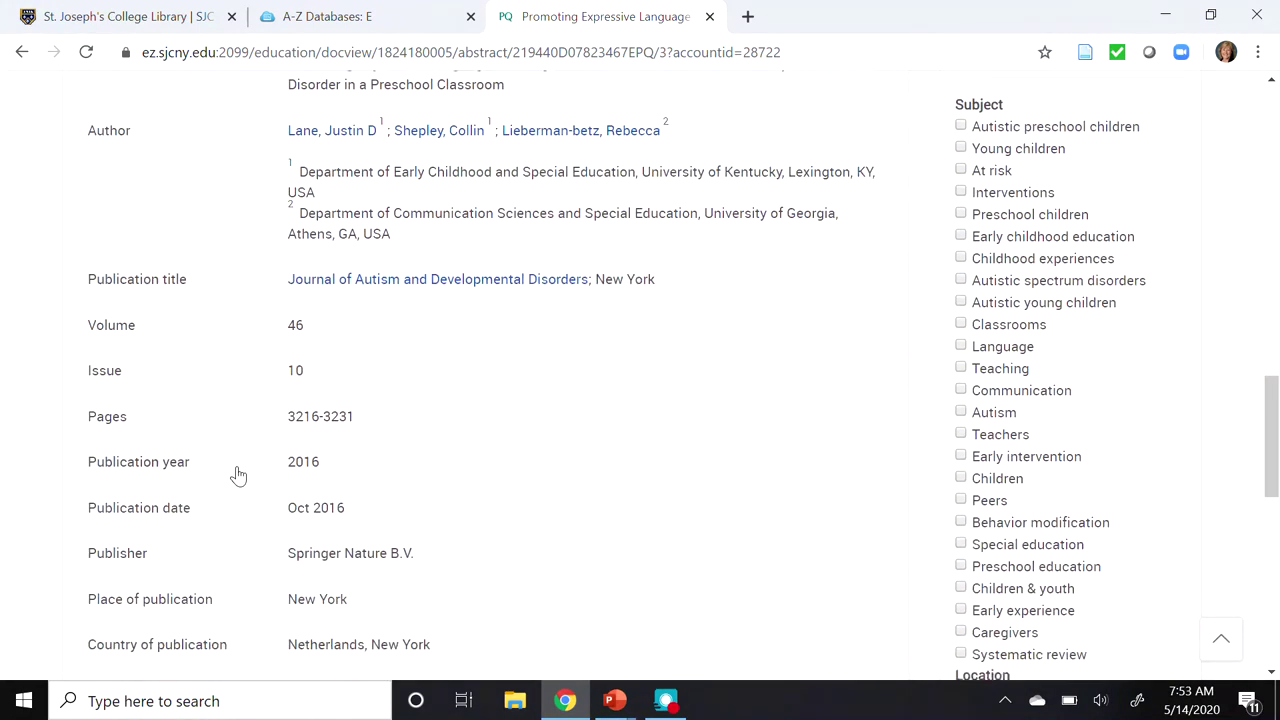
pyautogui.scroll(-3, 238, 476)
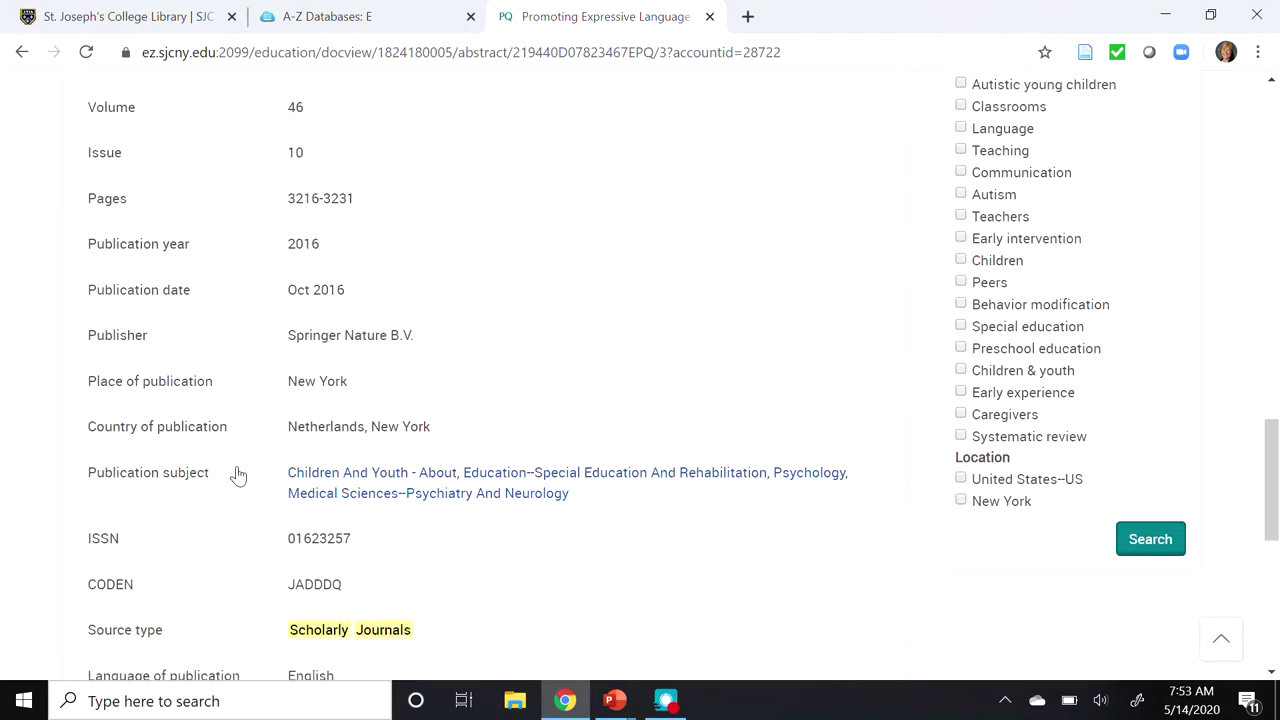
pyautogui.scroll(-3, 238, 476)
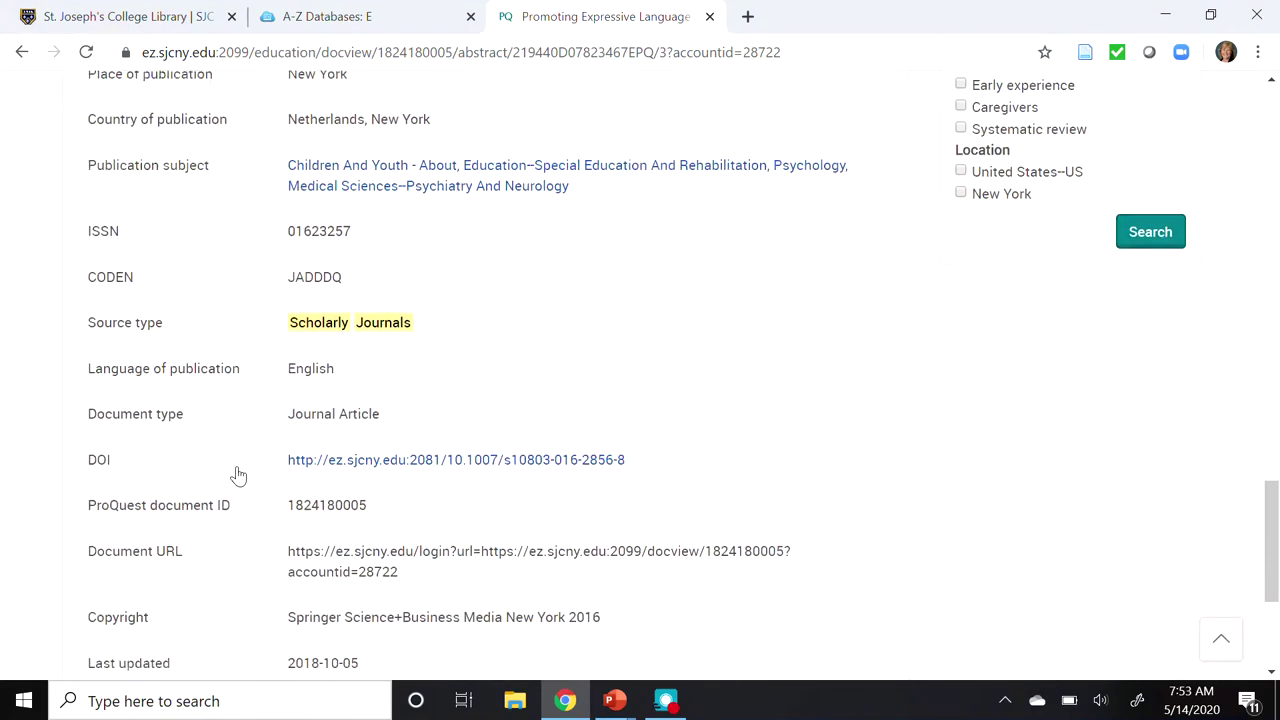
pyautogui.scroll(-1, 238, 476)
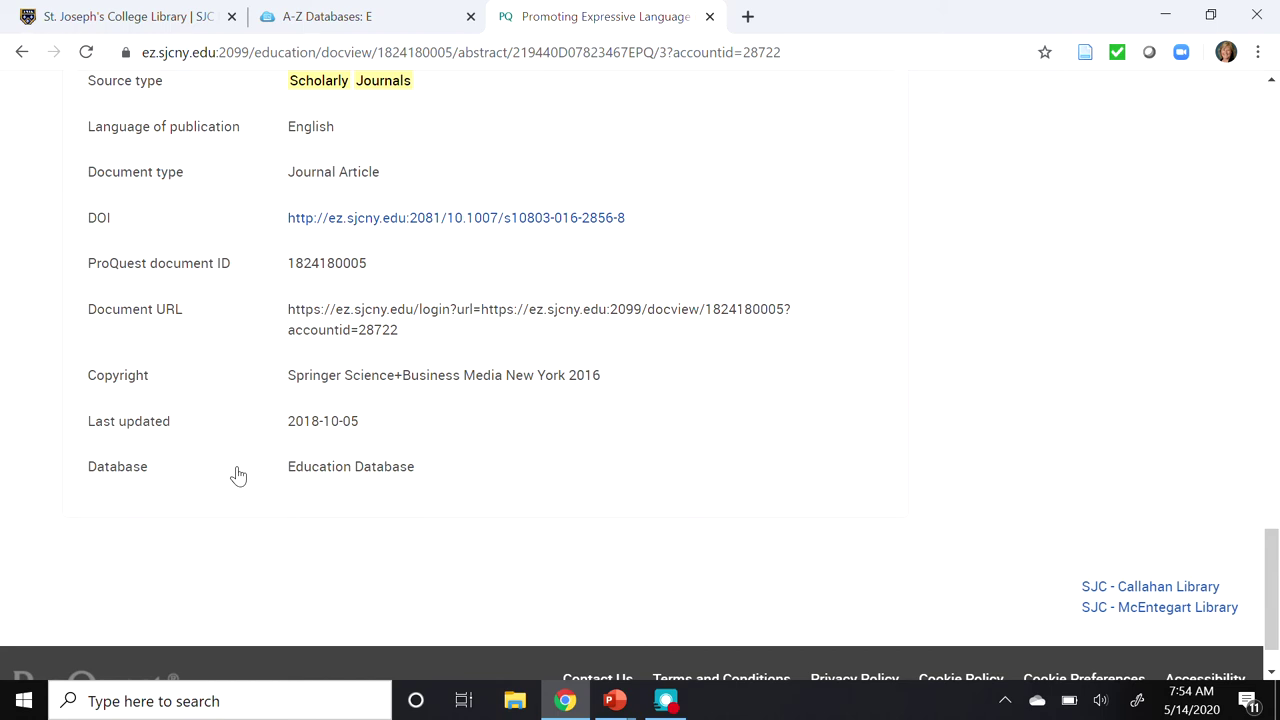
pyautogui.scroll(-1, 238, 475)
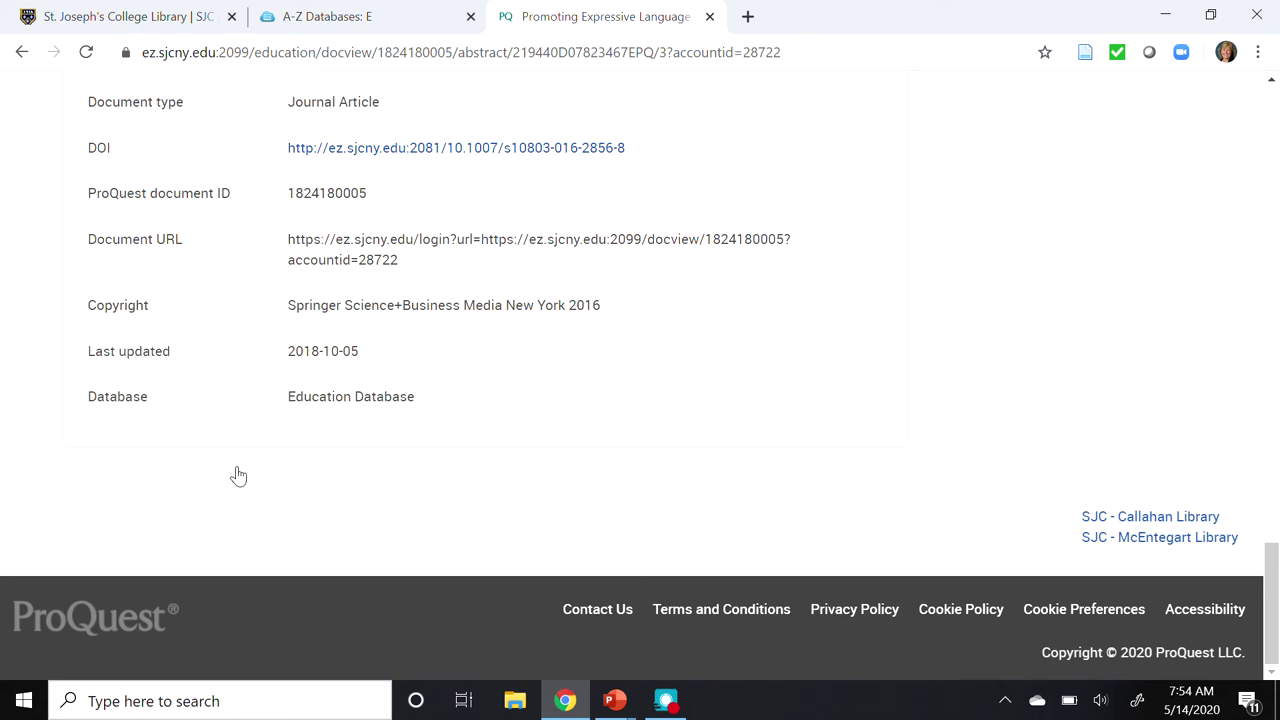
pyautogui.scroll(20, 238, 476)
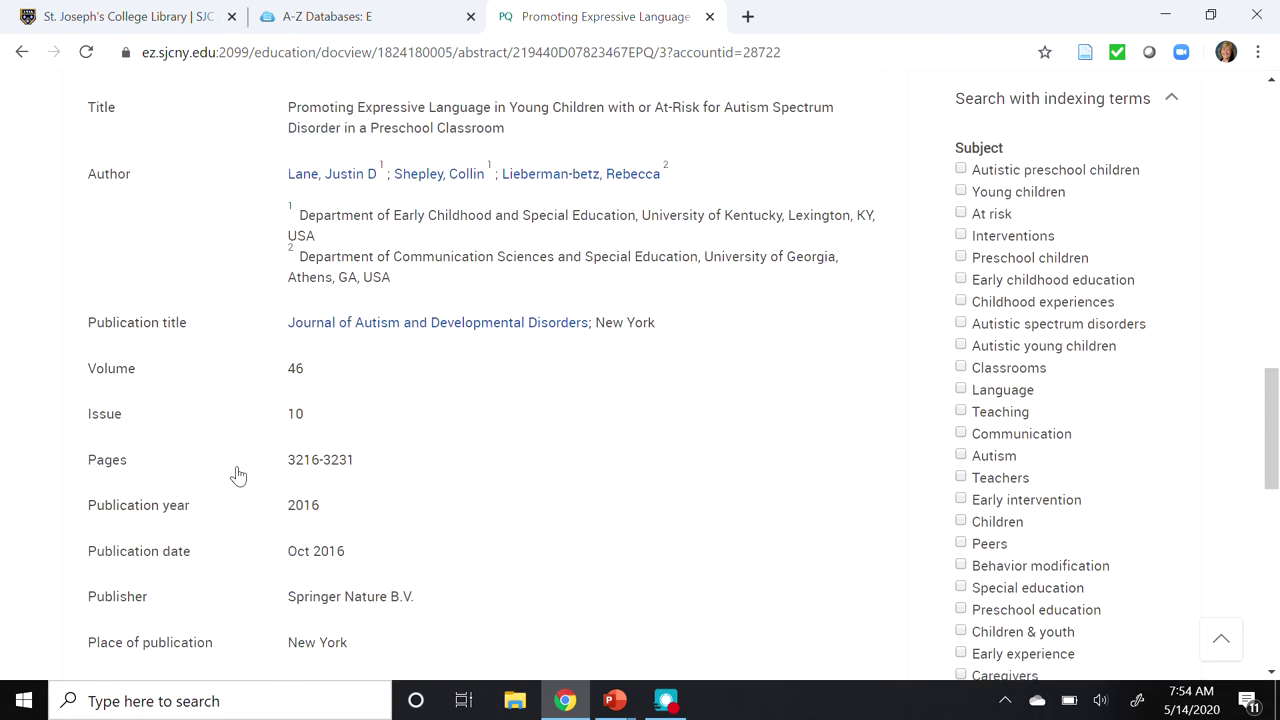